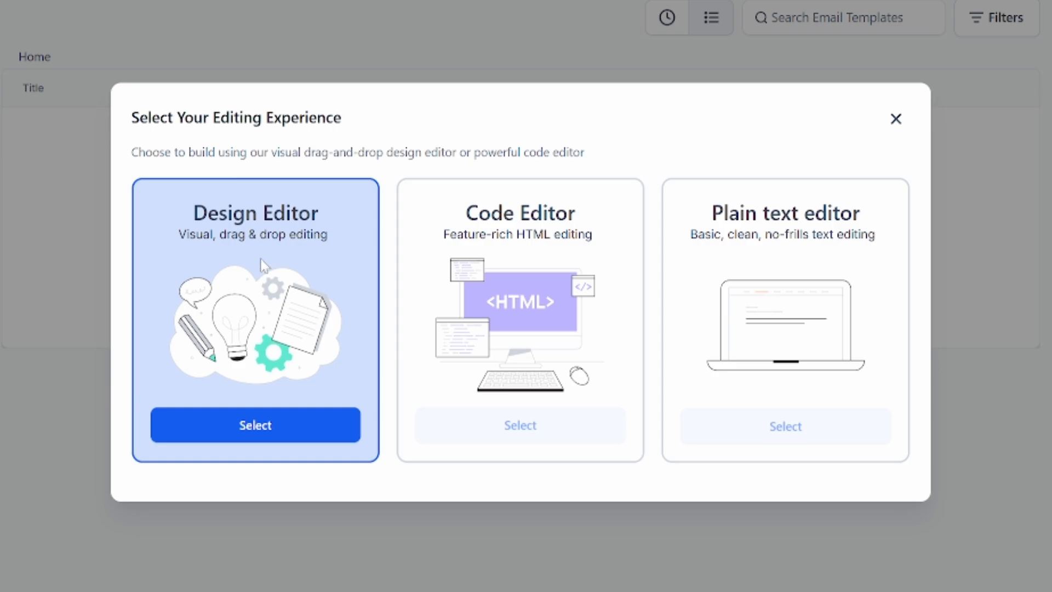
Start a new email template with the Design Editor and delete its "Start from scratch" heading block
left_click(257, 426)
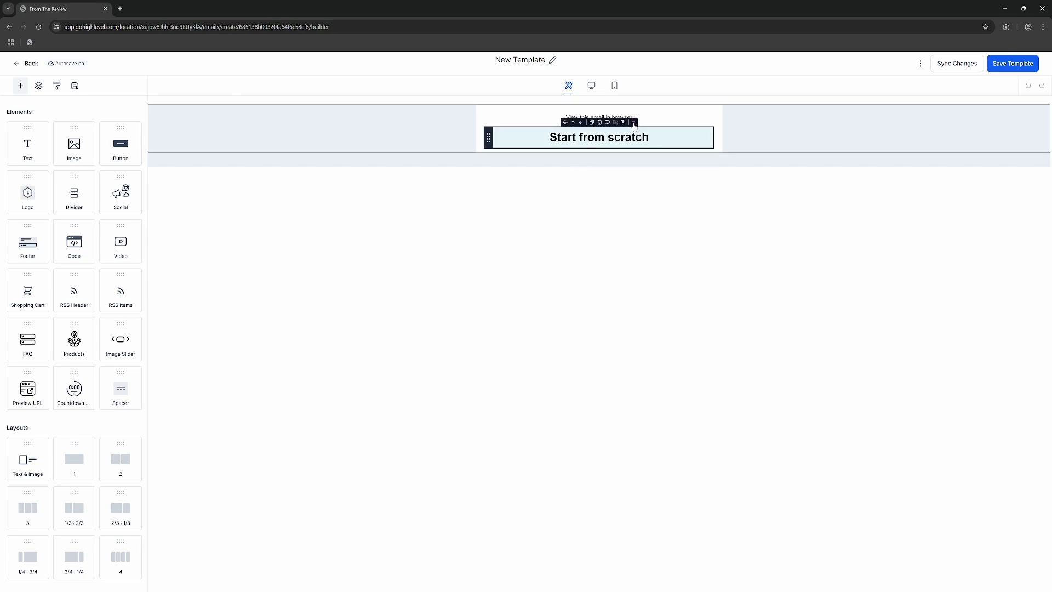
left_click(634, 123)
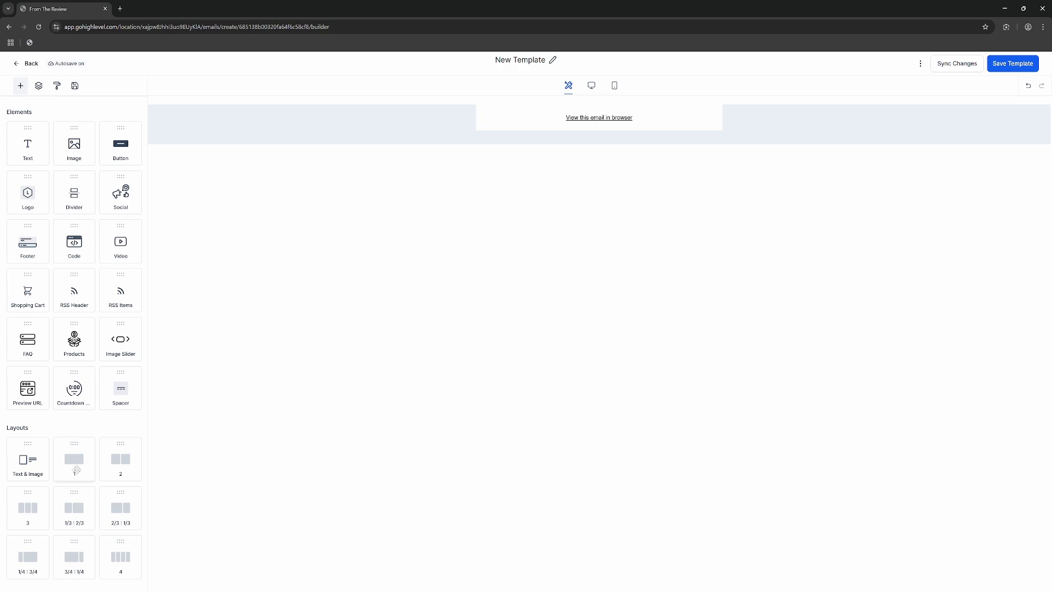
Add a one-column layout below the "View this email in browser" link and place a Footer element inside it
left_click_drag(77, 465, 593, 135)
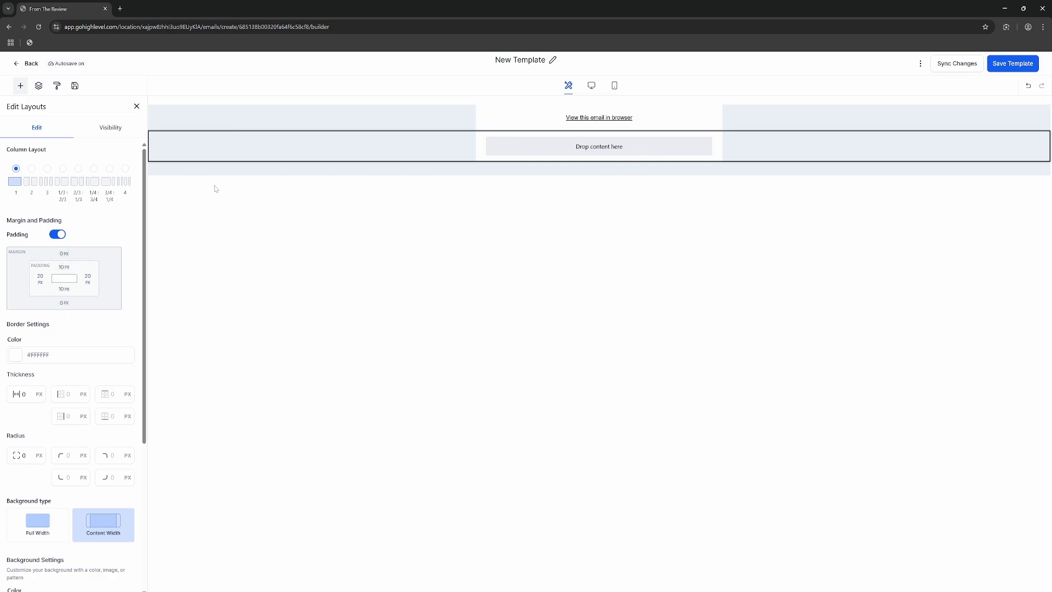
left_click(137, 107)
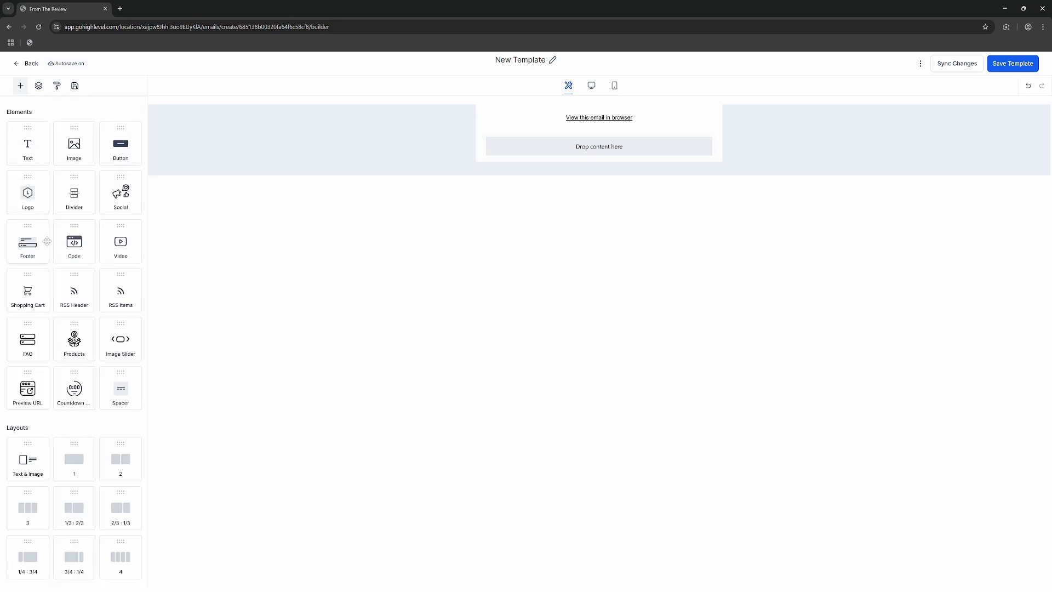
left_click_drag(28, 249, 591, 155)
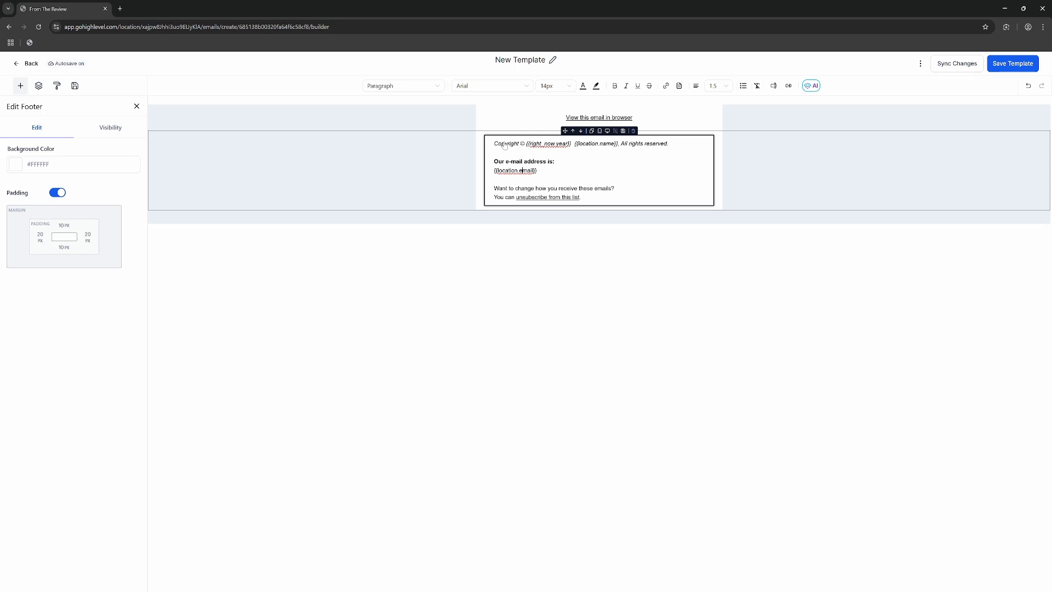
Delete the copyright line and the empty lines beneath it from the footer
left_click_drag(495, 145, 671, 144)
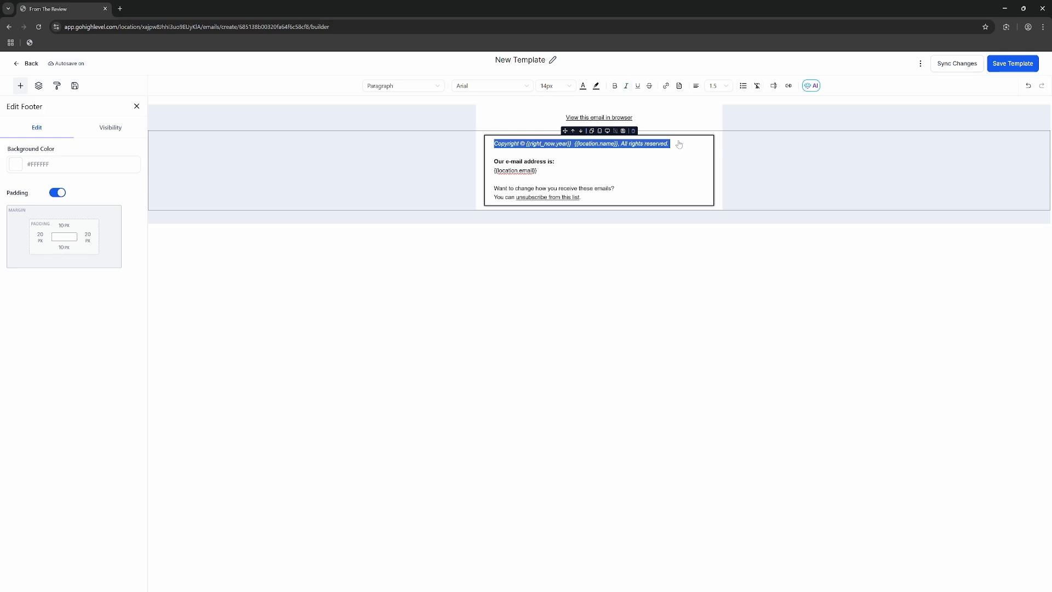
key("BackSpace")
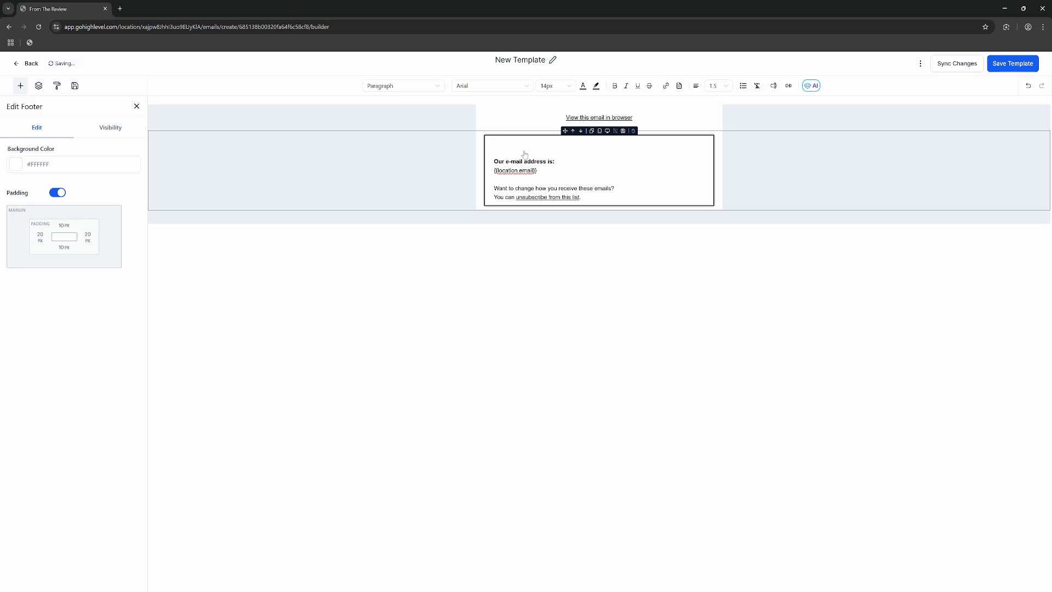
left_click(493, 163)
key("BackSpace")
key("BackSpace")
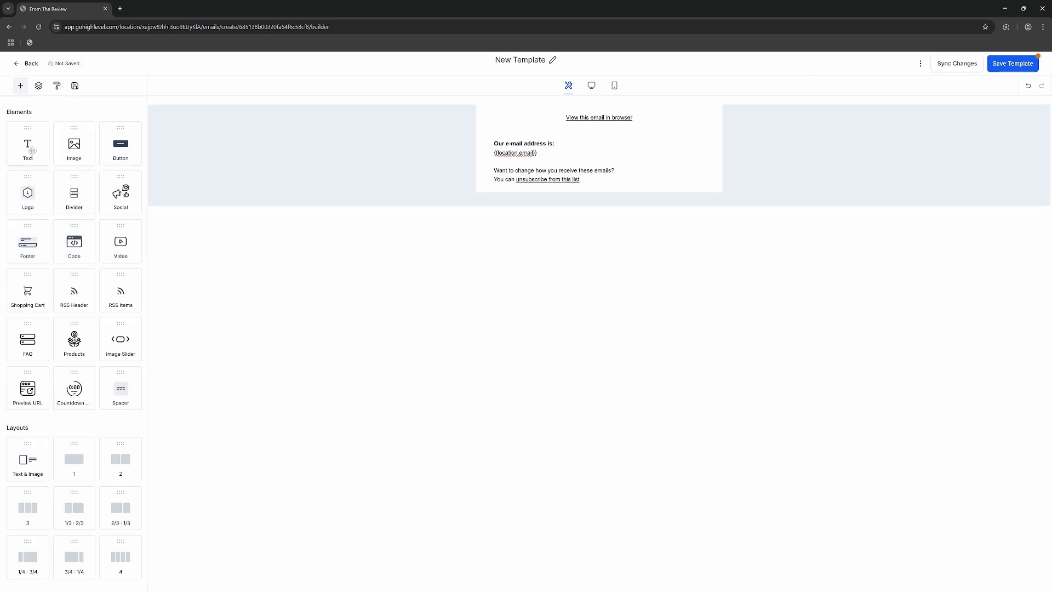
left_click_drag(32, 149, 581, 135)
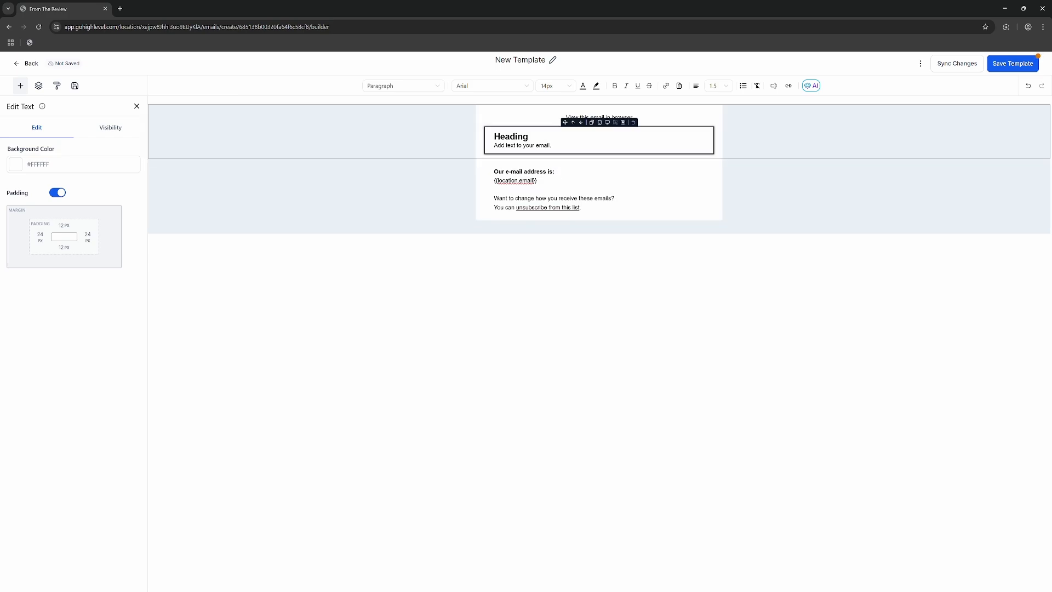
left_click(553, 189)
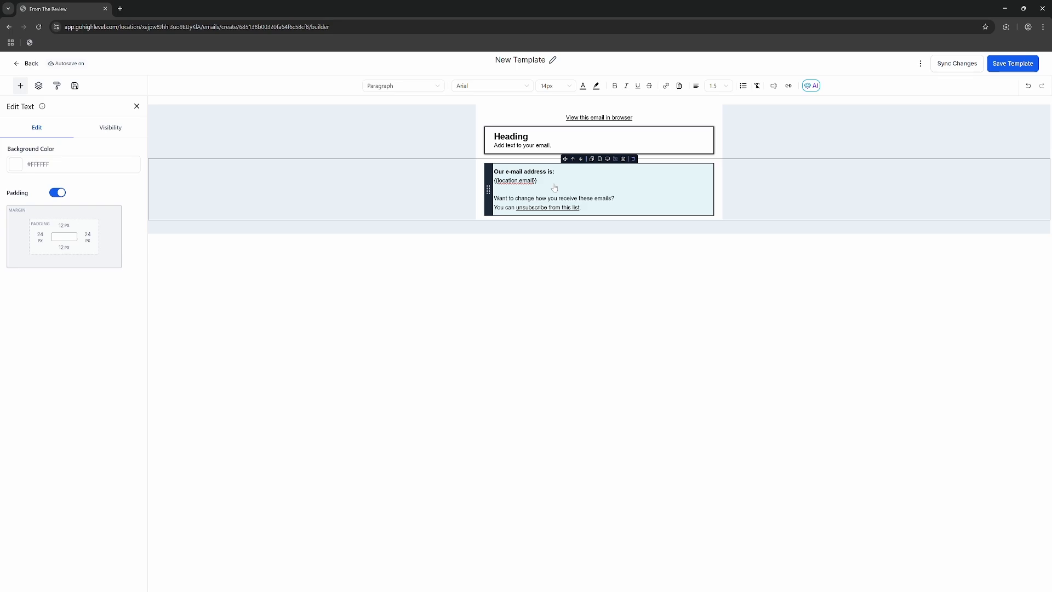
left_click(555, 187)
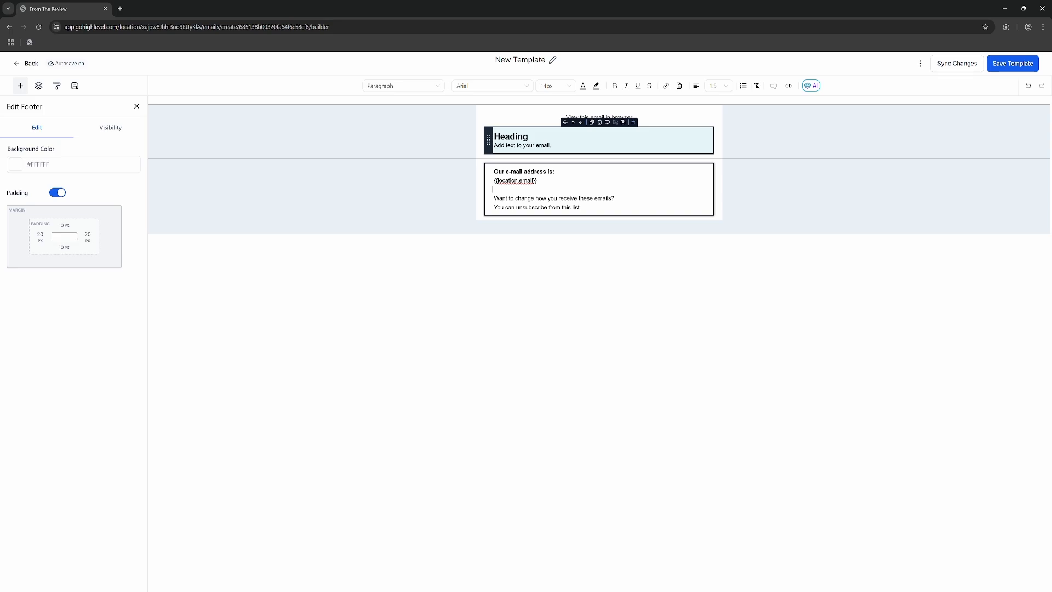
left_click(633, 124)
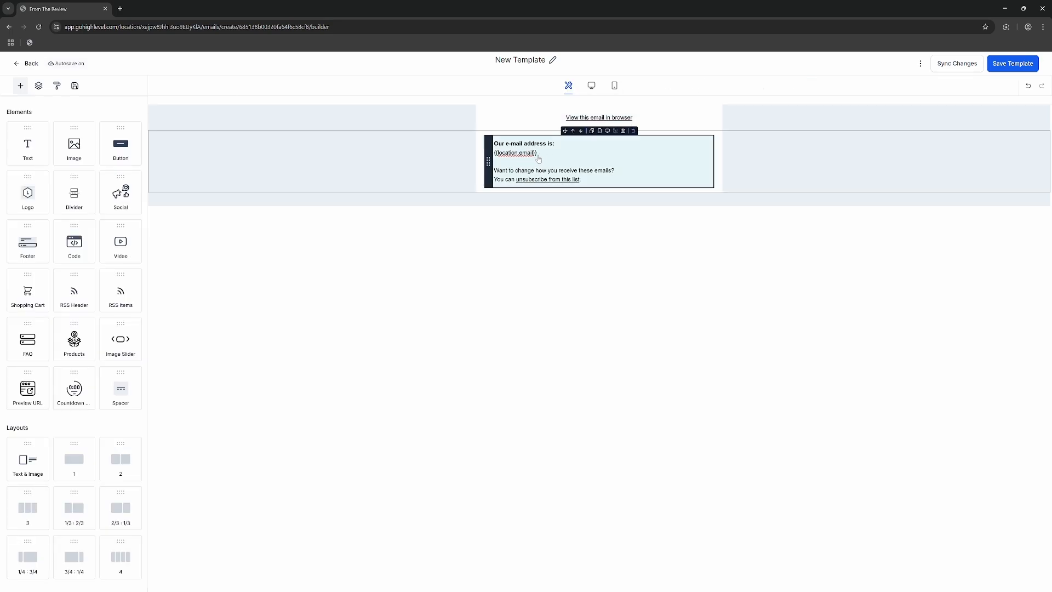
Replace the {{location.email}} placeholder in the footer with the business e-mail address, on the same line as "Our e-mail address is:" and linked
left_click_drag(538, 155, 493, 158)
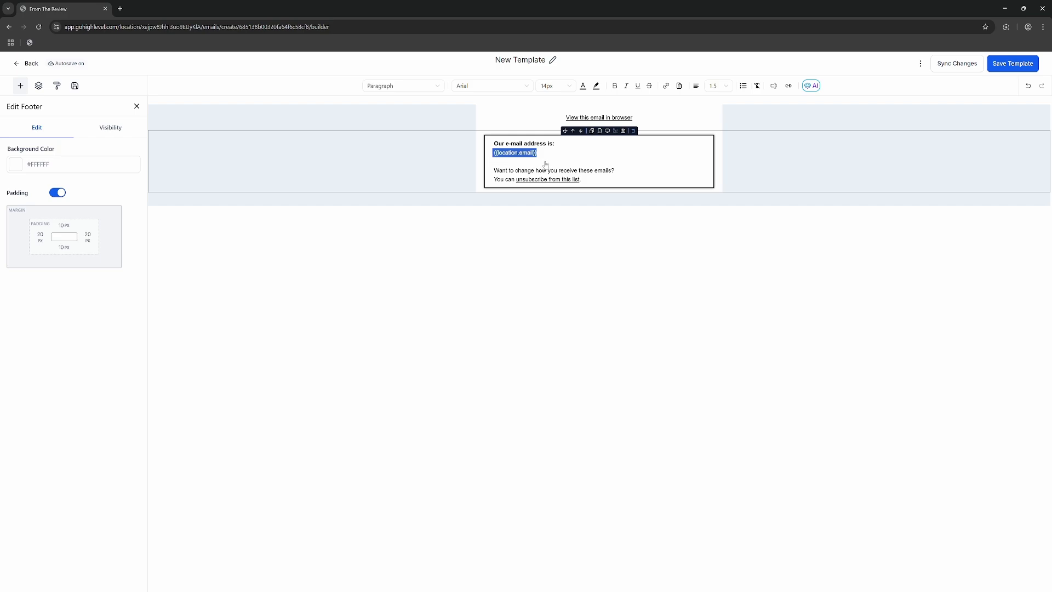
key("ctrl+v")
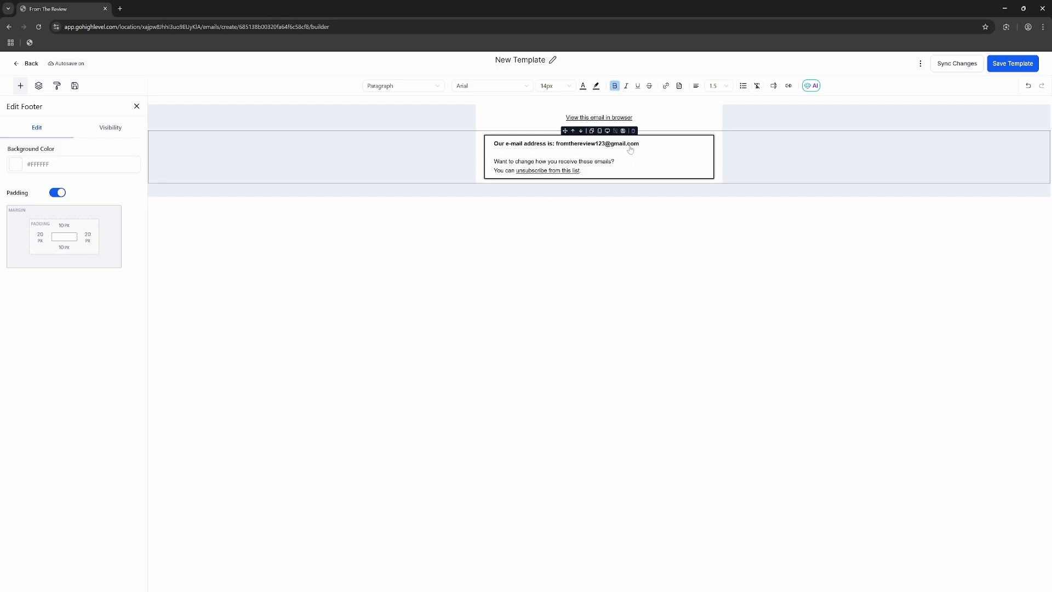
key("Return")
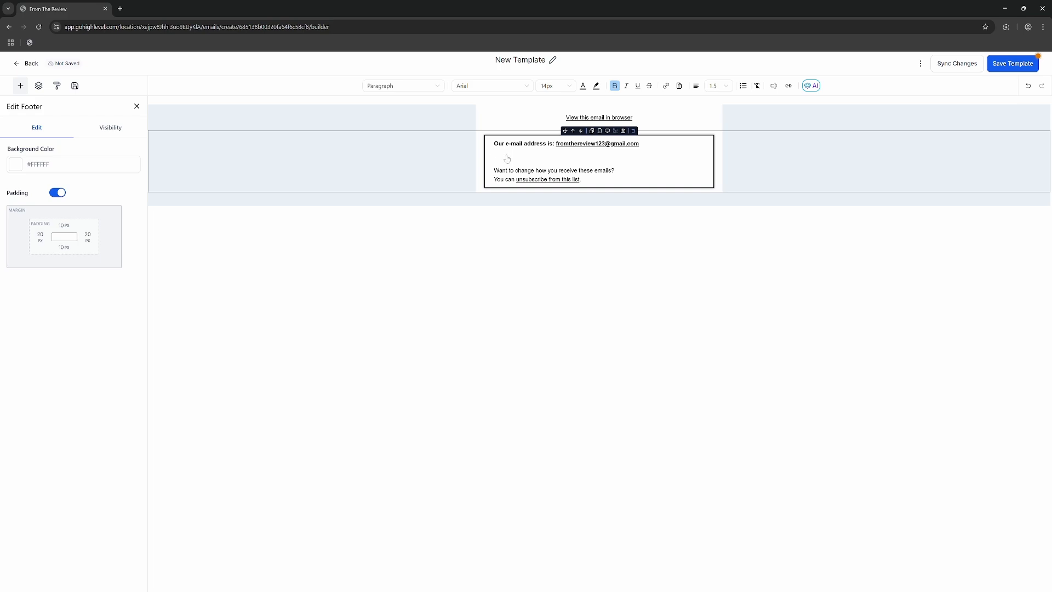
key("BackSpace")
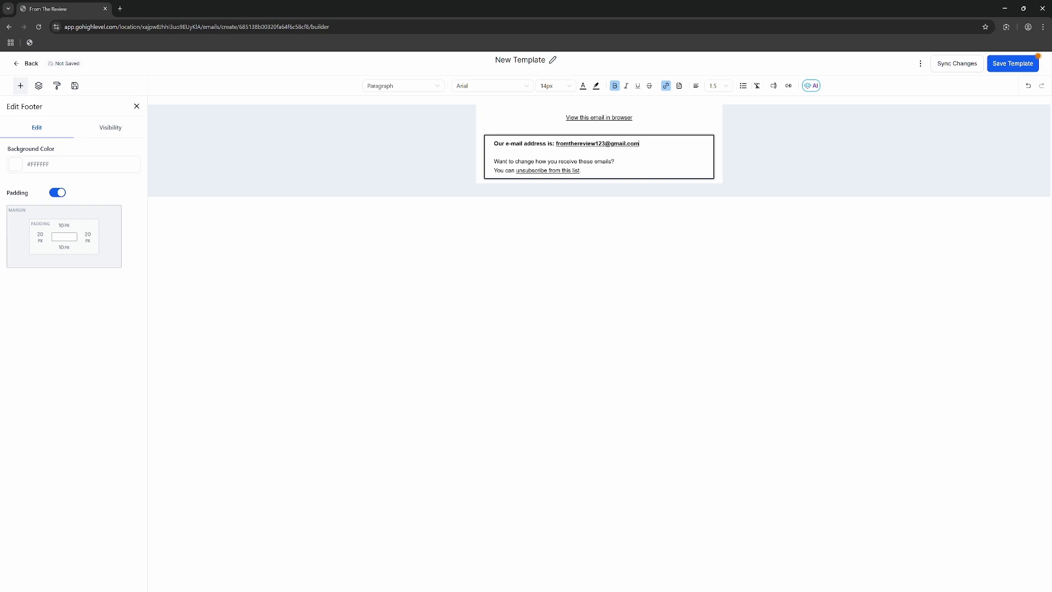
Rename the template as "Welcome Email Template" and save it
left_click_drag(545, 60, 494, 63)
key("BackSpace")
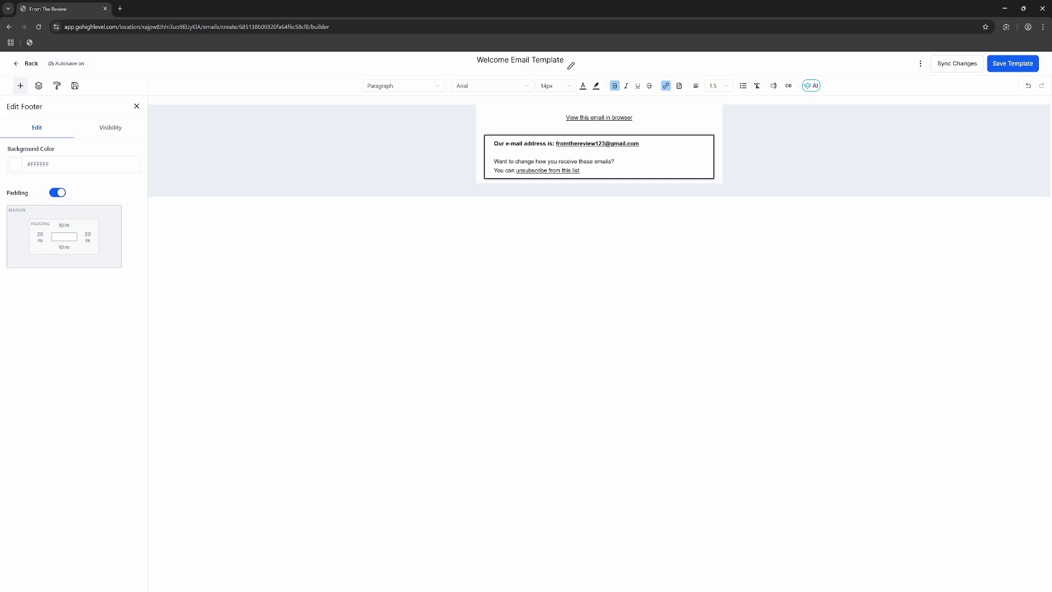
left_click(1011, 64)
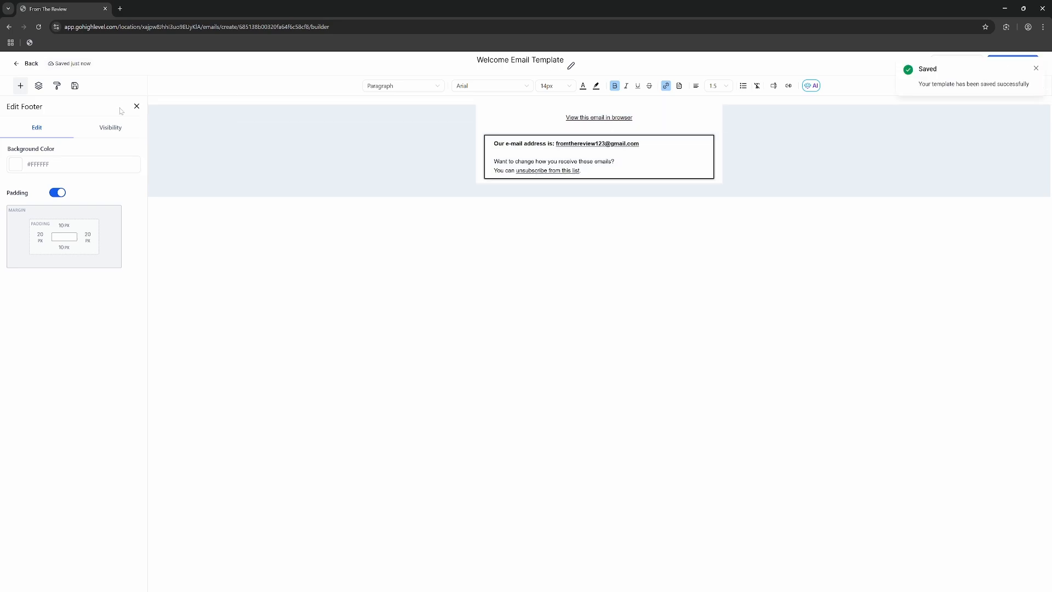
Return to the template list and clone "Welcome Email Template" under the name "Welcome Email"
left_click(30, 64)
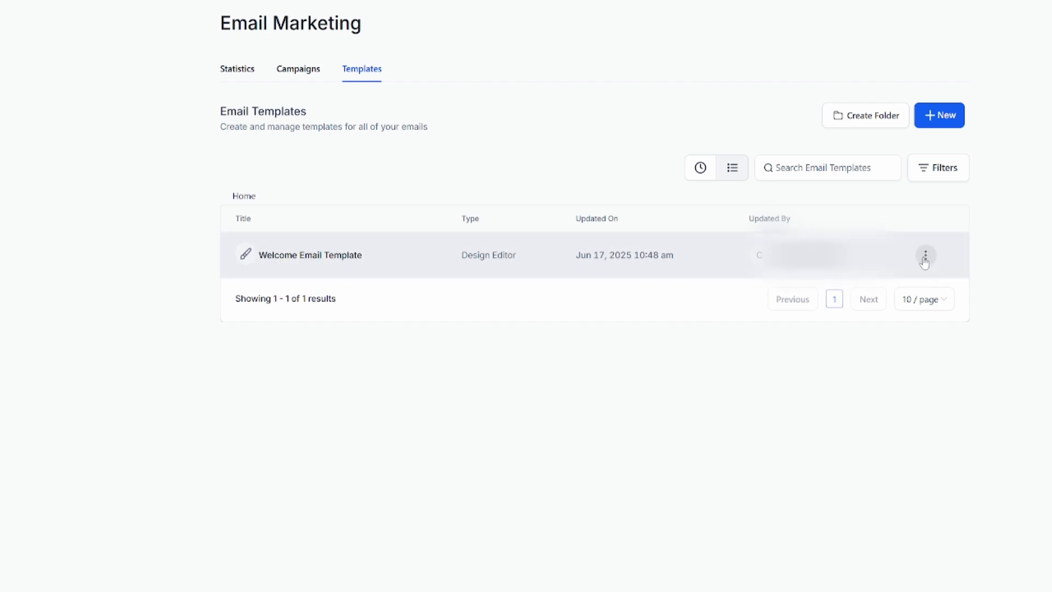
left_click(924, 255)
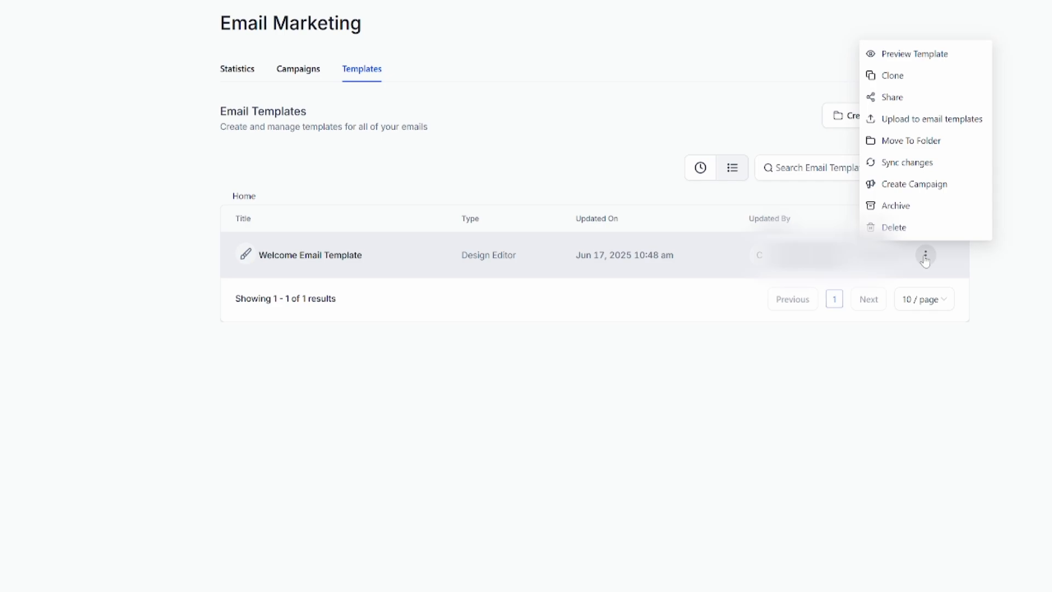
left_click(910, 82)
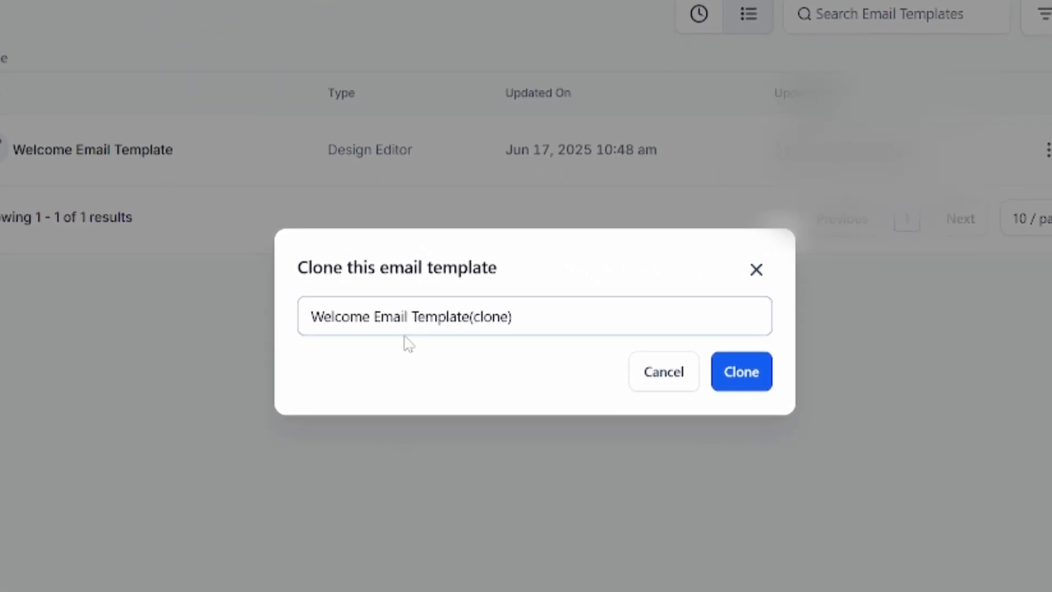
key("shift+Left")
key("shift+Left")
key("shift+Left")
key("shift+Left")
key("shift+Left")
key("shift+Left")
key("shift+Left")
key("shift+Left")
key("shift+Left")
key("shift+Left")
key("shift+Left")
key("shift+Left")
key("shift+Left")
key("shift+Left")
key("shift+Left")
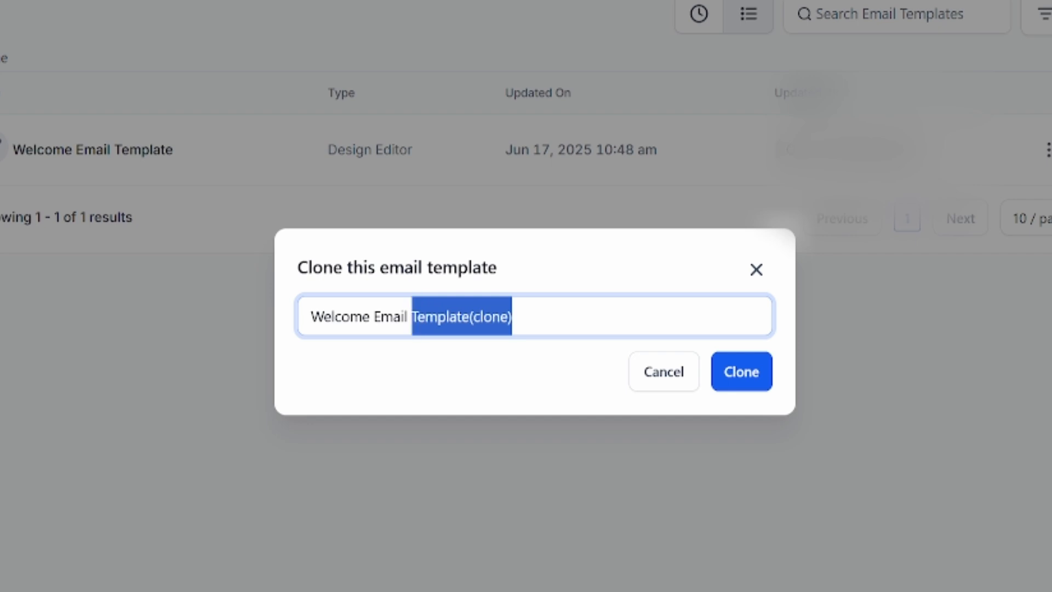
key("BackSpace")
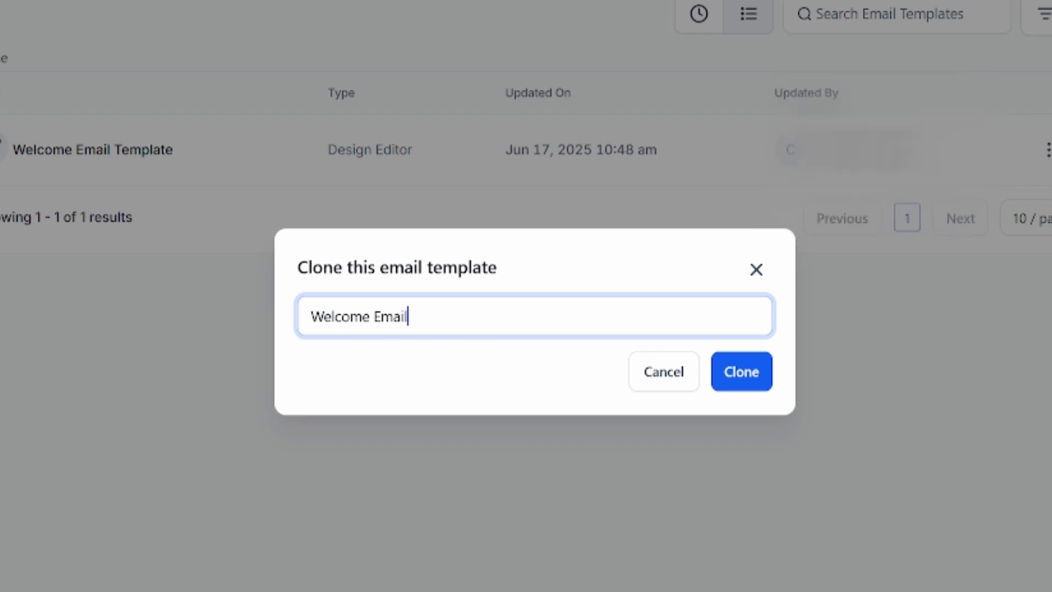
left_click(737, 371)
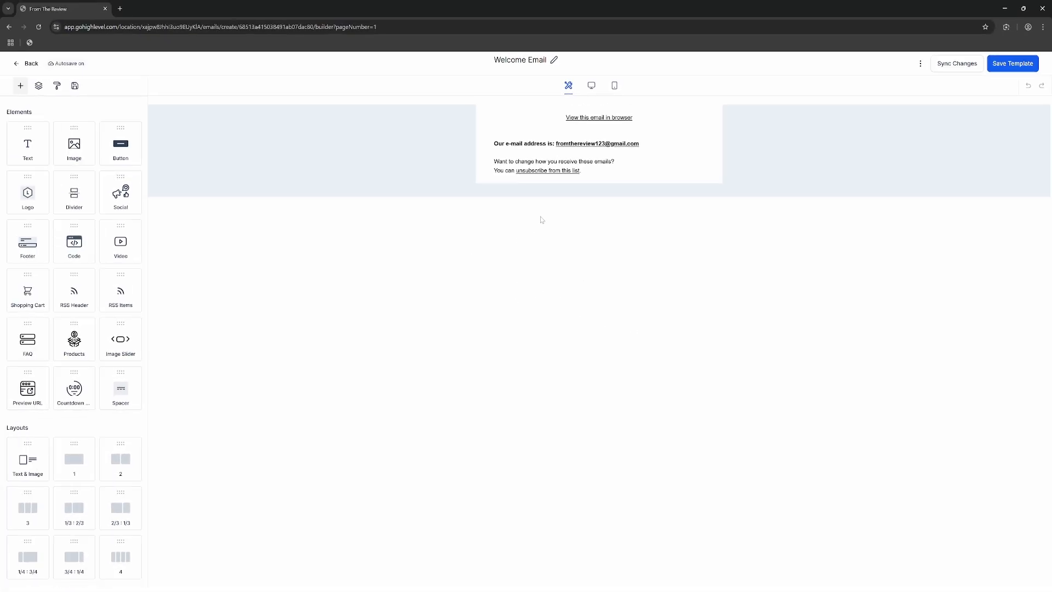
Add a Text element containing the welcome message above the footer, with blank lines before and after the three-item checklist
left_click(519, 153)
left_click_drag(27, 144, 586, 138)
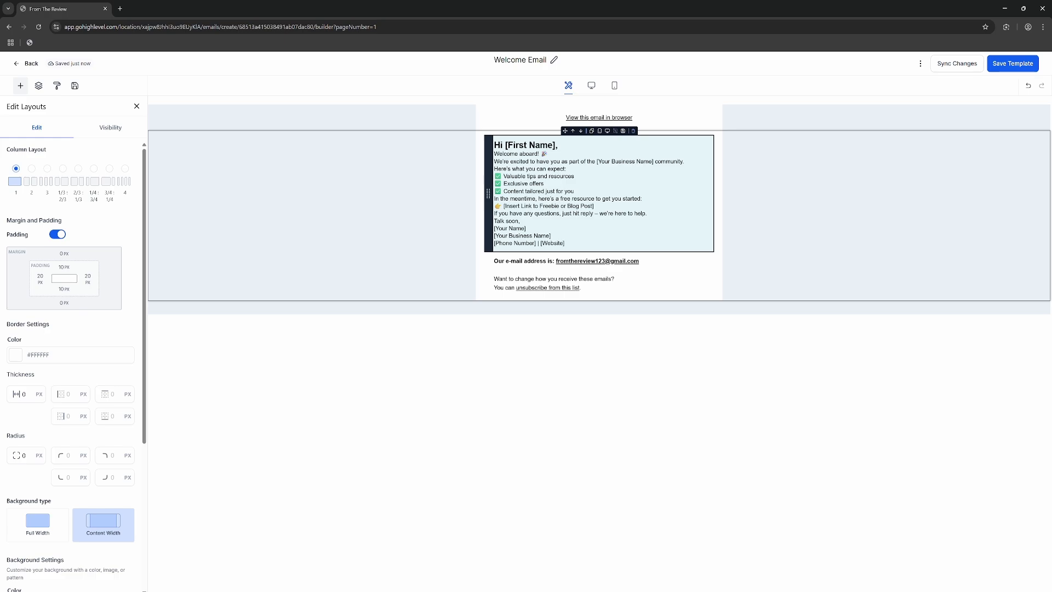
left_click(569, 169)
key("Return")
left_click(574, 199)
key("Return")
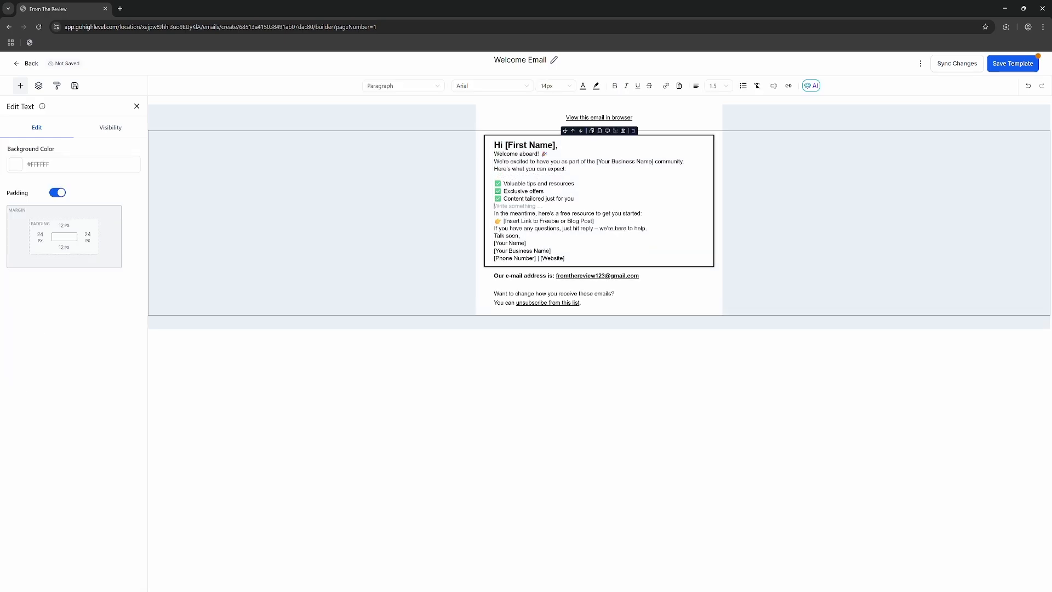
left_click(540, 214)
Replace the "[First Name]," placeholder in the greeting with the User First Name custom value
left_click_drag(505, 145, 559, 145)
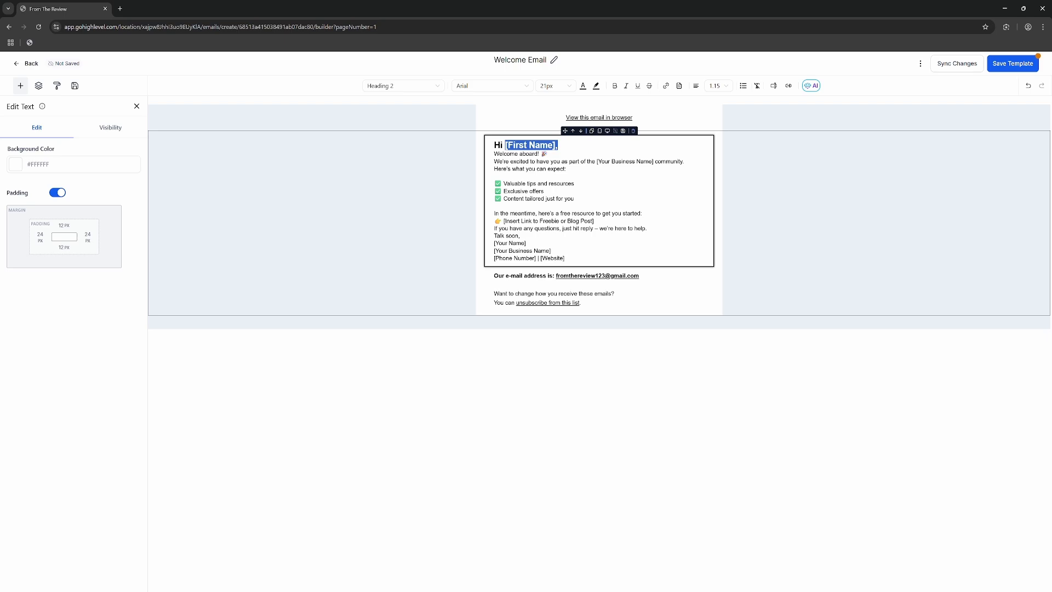
key("BackSpace")
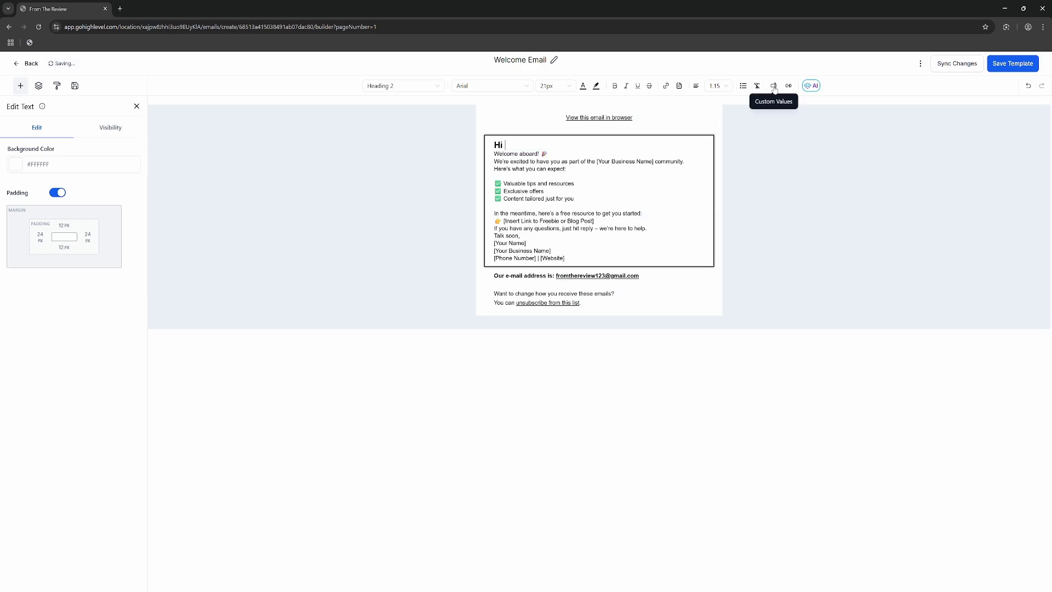
left_click(774, 87)
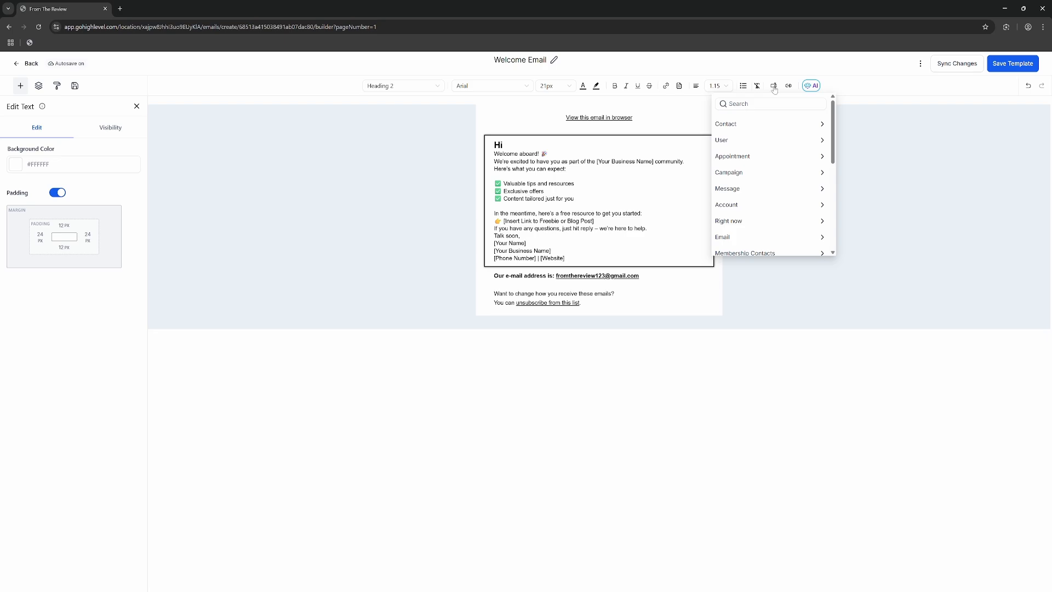
left_click(732, 142)
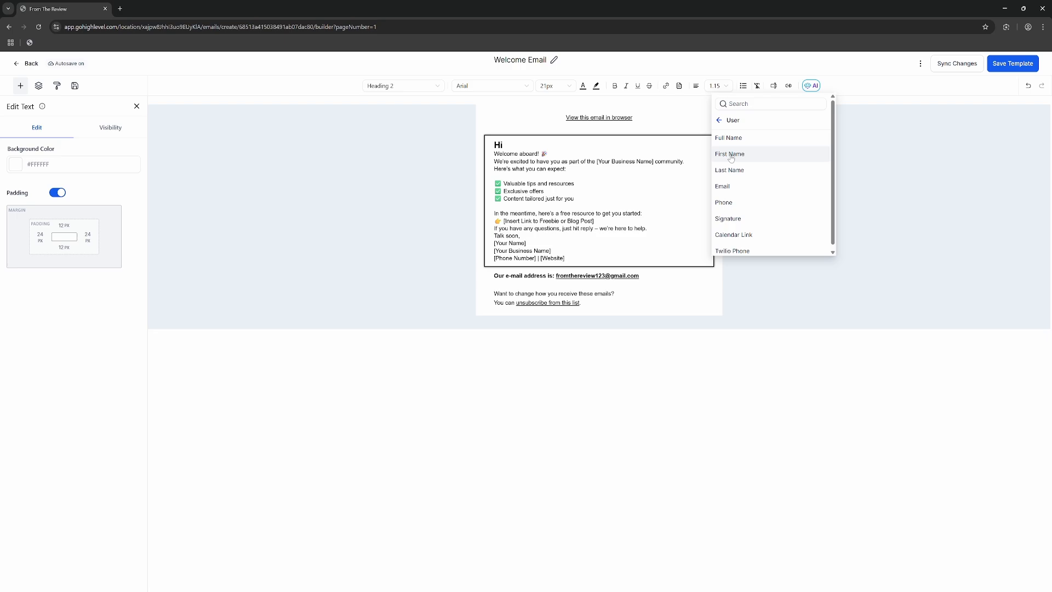
left_click(731, 155)
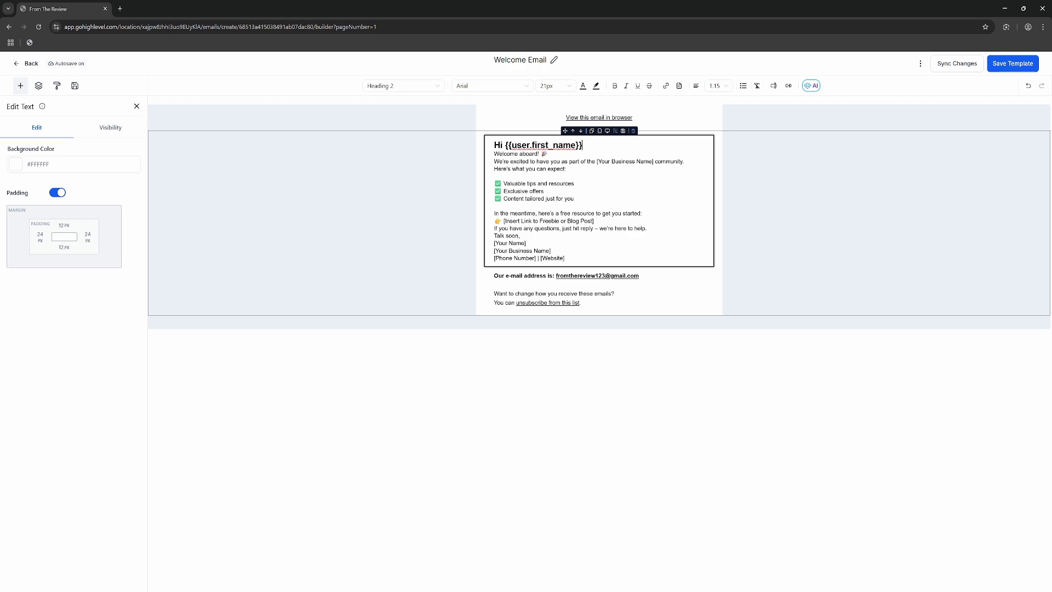
Insert a blank line after the greeting and another after "Welcome aboard!"
left_click_drag(505, 146, 583, 146)
left_click(516, 145)
key("Return")
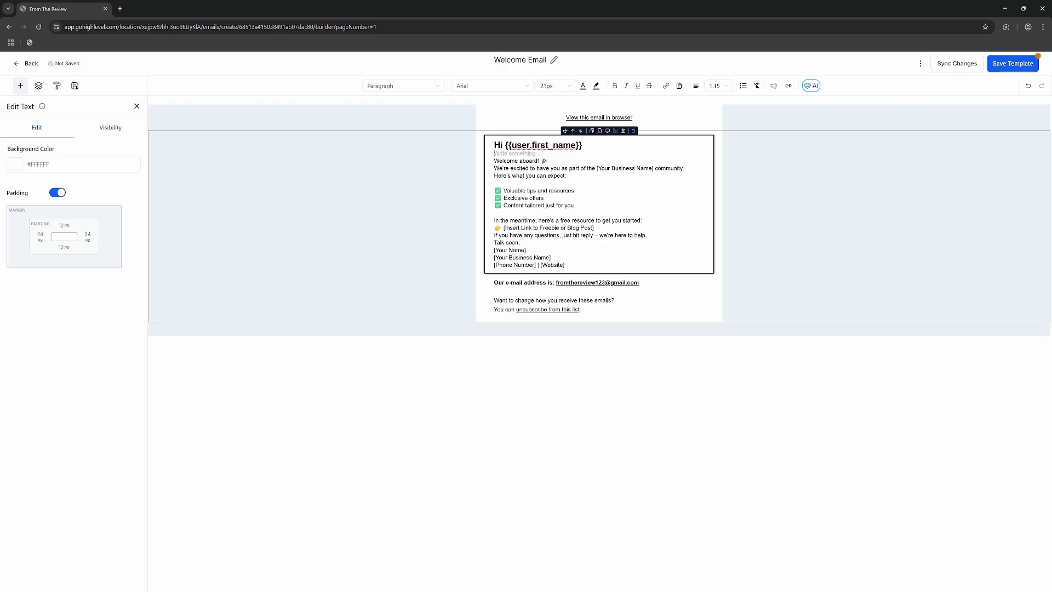
left_click(549, 161)
key("Return")
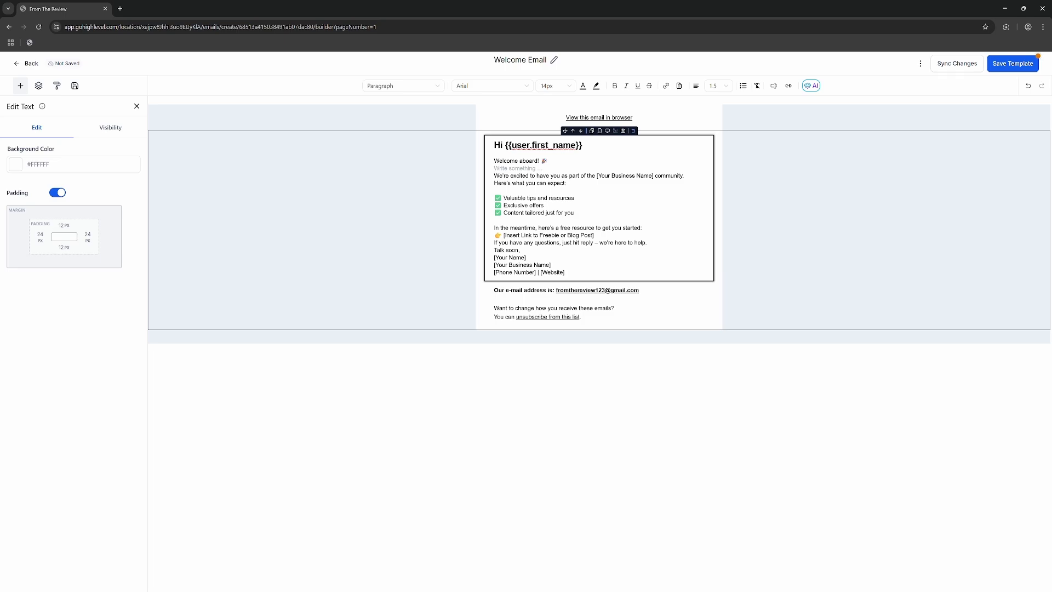
Set the font size of the "Welcome aboard!" text to 18px
left_click_drag(494, 161, 537, 161)
left_click(571, 87)
scroll(557, 93, "down", 2)
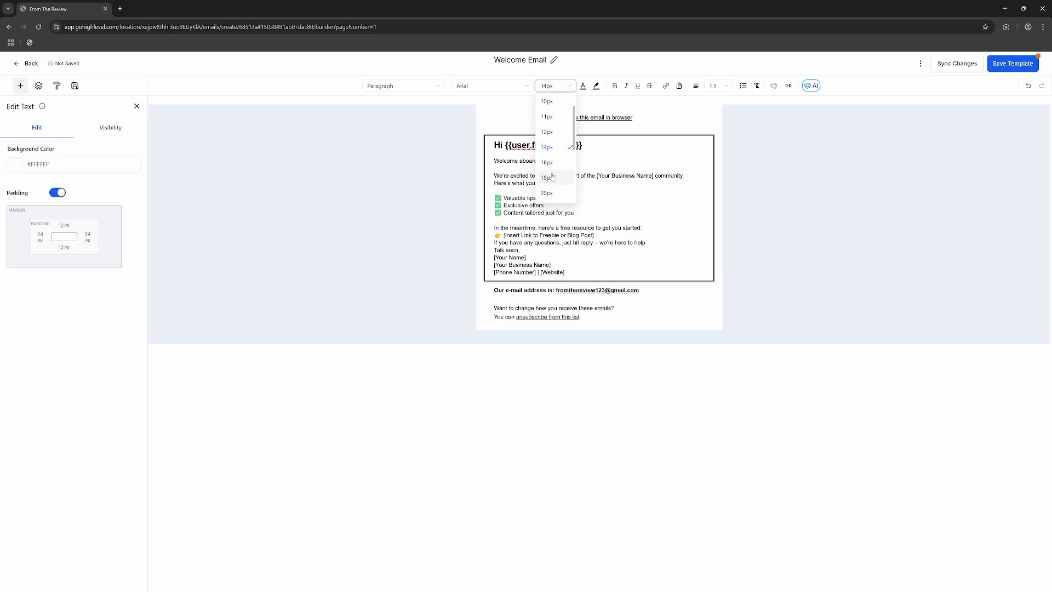
left_click(550, 175)
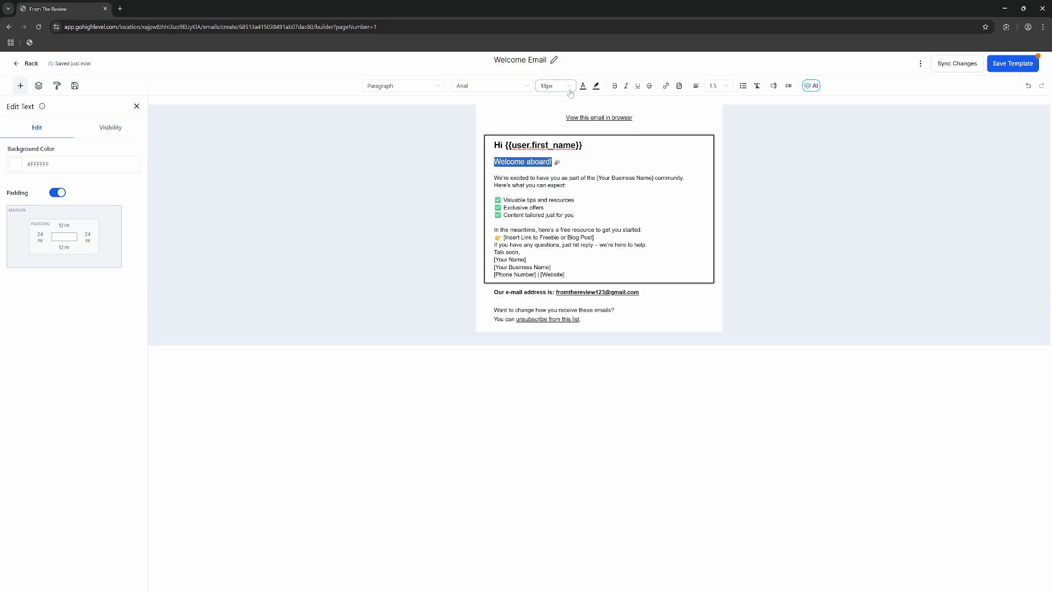
Bold "Welcome aboard!" and insert blank lines after the freebie link line, the questions line and "Talk soon,"
left_click(614, 86)
left_click(593, 130)
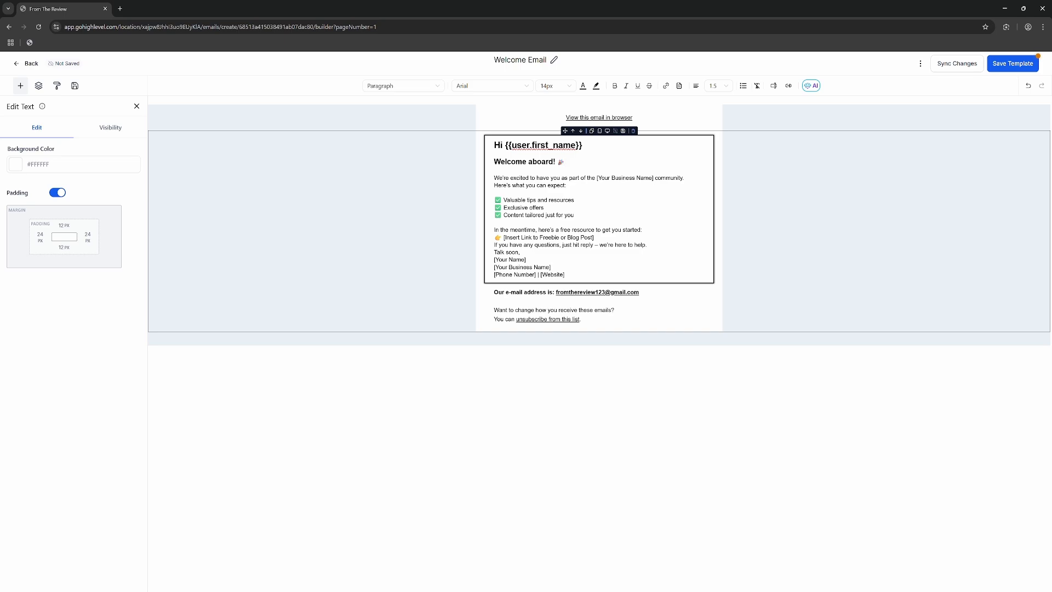
key("Return")
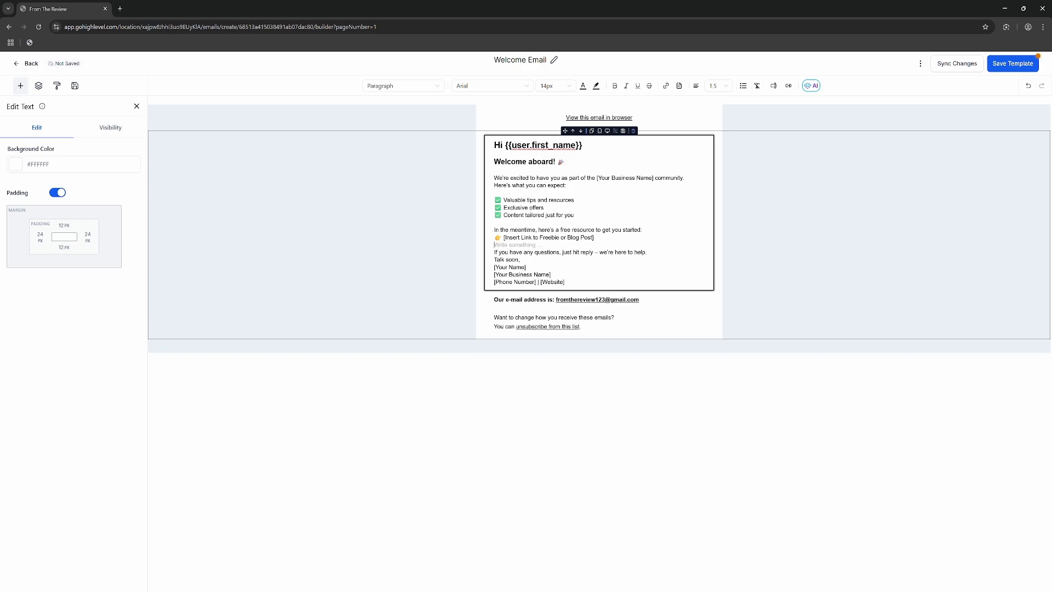
left_click(520, 260)
key("Return")
left_click(520, 267)
key("Return")
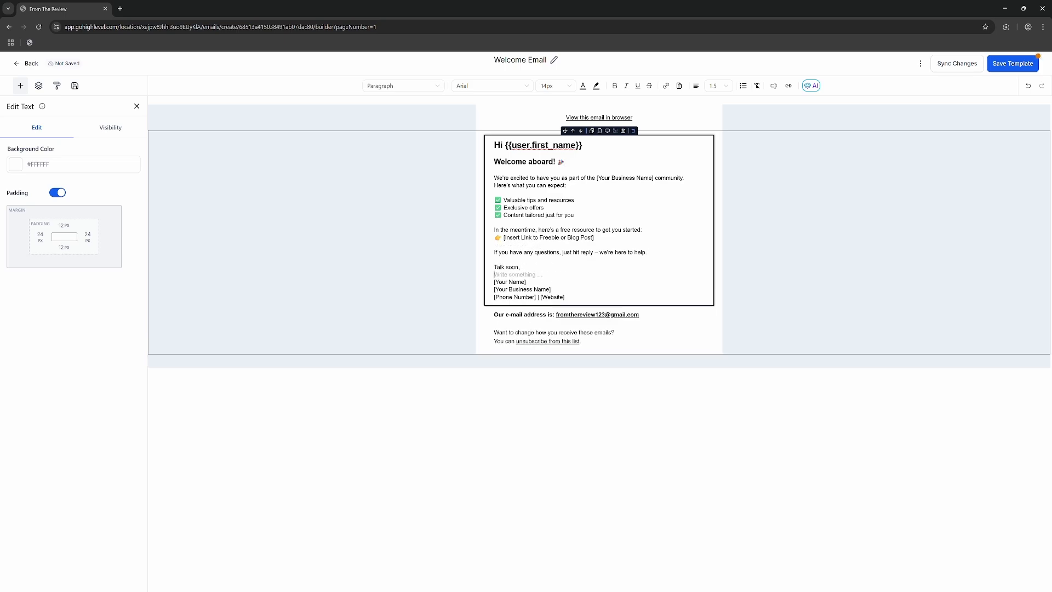
Delete the [Your Business Name] and [Phone Number] | [Website] lines beneath [Your Name] in the sign-off
left_click(499, 282)
mouse_move(567, 297)
left_mouse_down()
mouse_move(487, 304)
mouse_move(494, 282)
mouse_move(526, 282)
left_mouse_up()
key("BackSpace")
key("BackSpace")
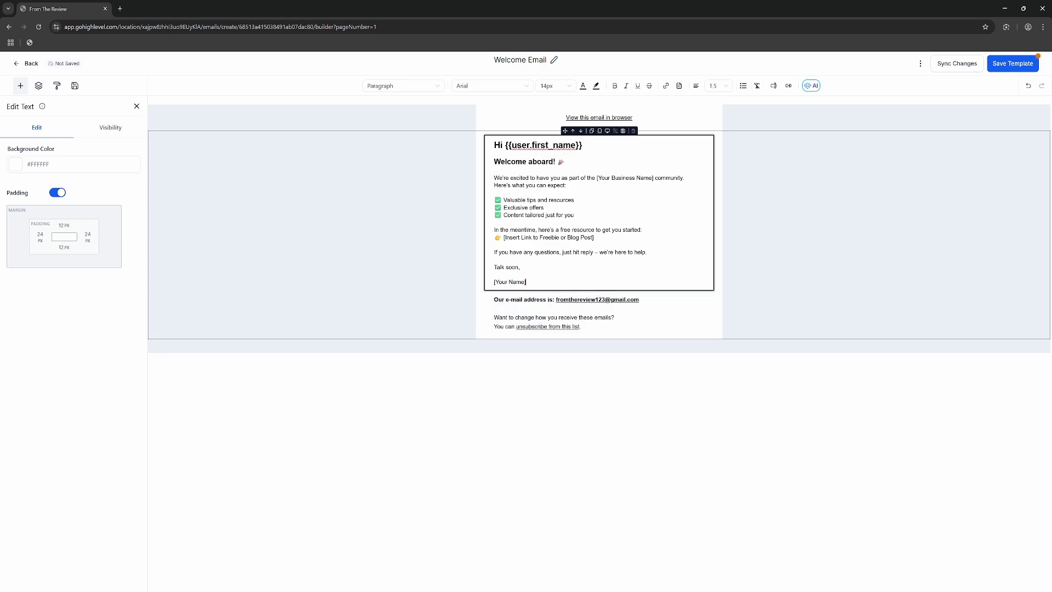
left_click_drag(503, 237, 594, 237)
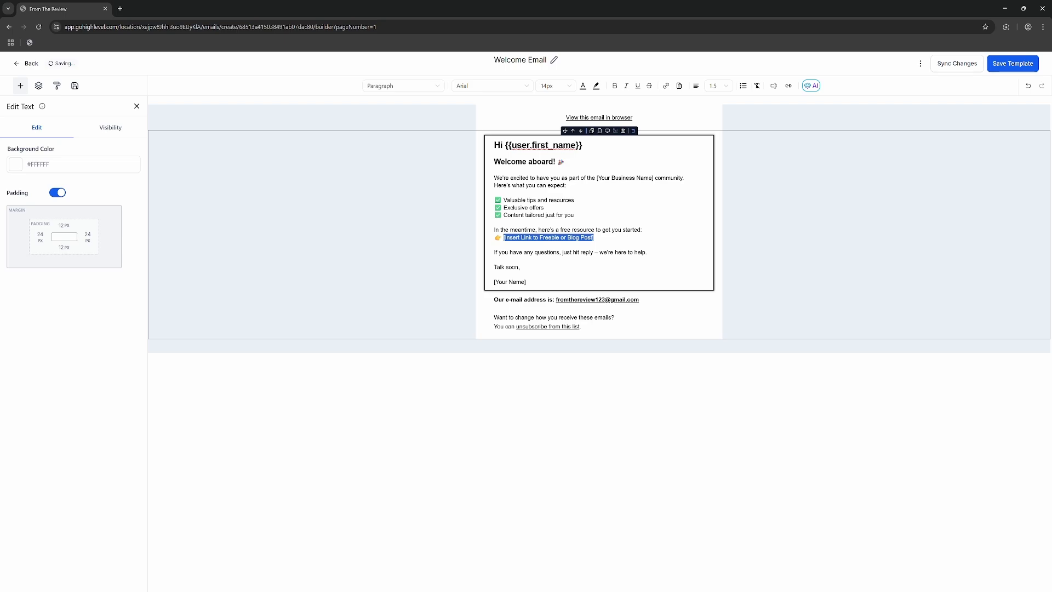
left_click(521, 238)
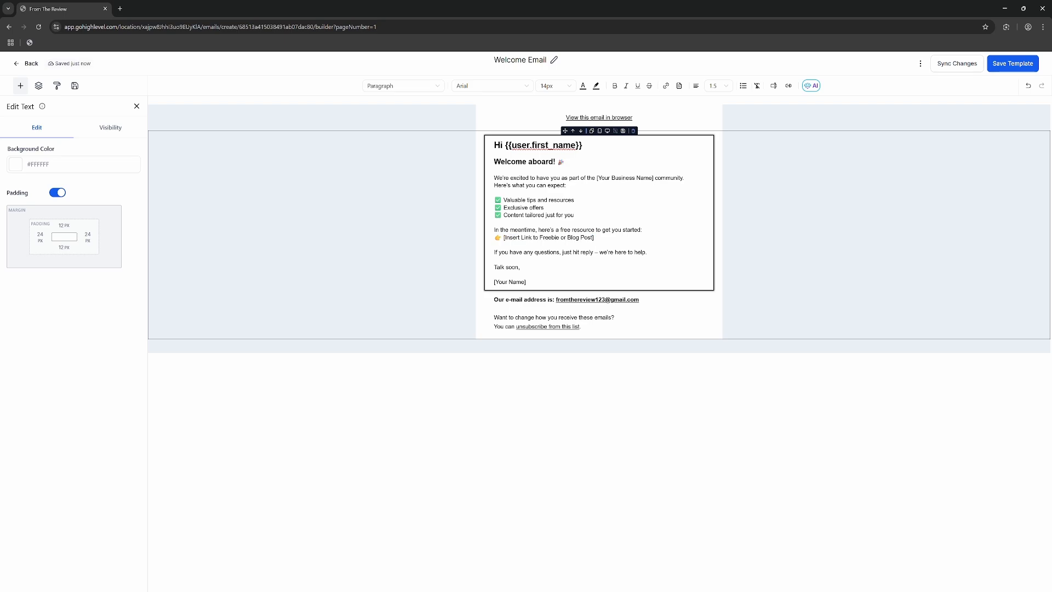
left_click_drag(593, 237, 506, 237)
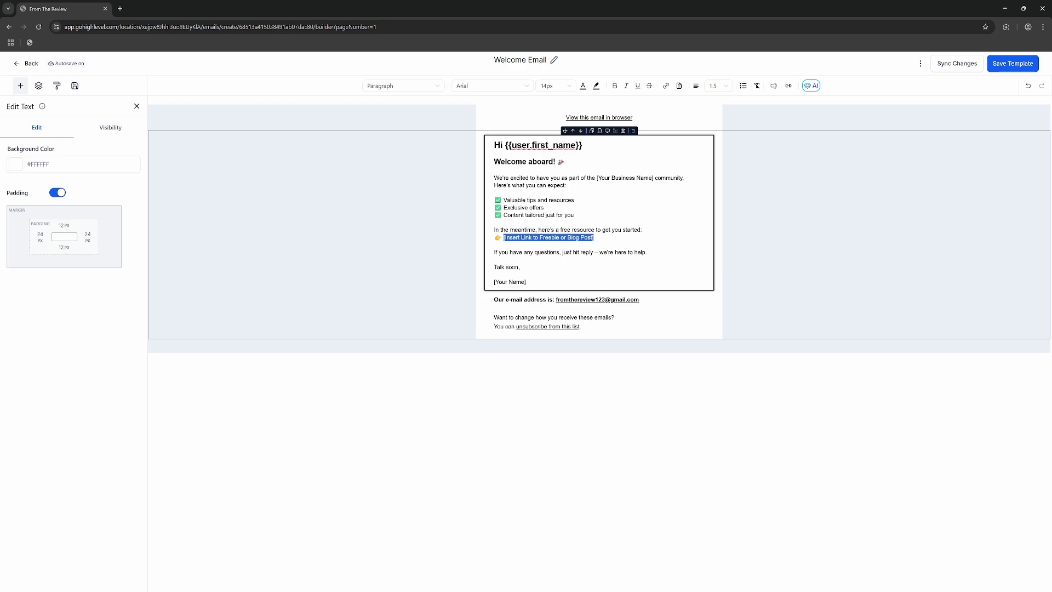
left_click(666, 86)
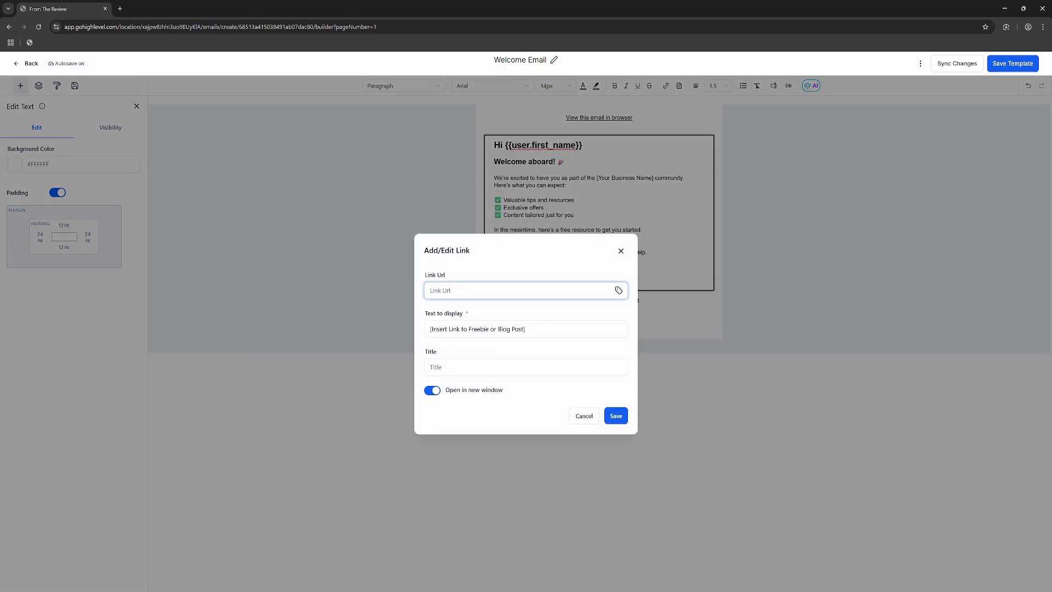
type("https://www.google.com")
left_click(614, 418)
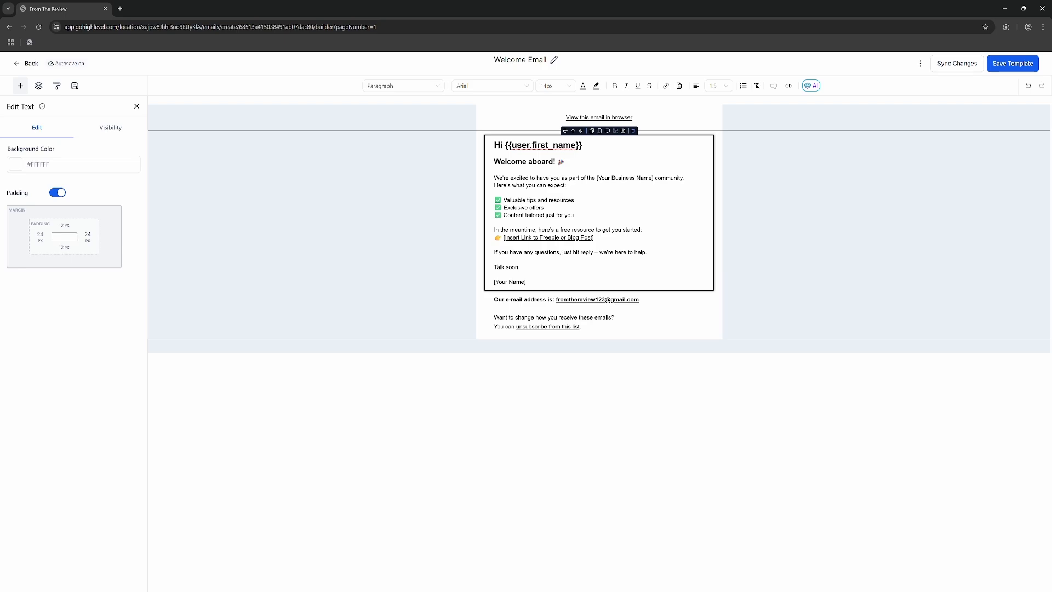
left_click_drag(594, 237, 503, 238)
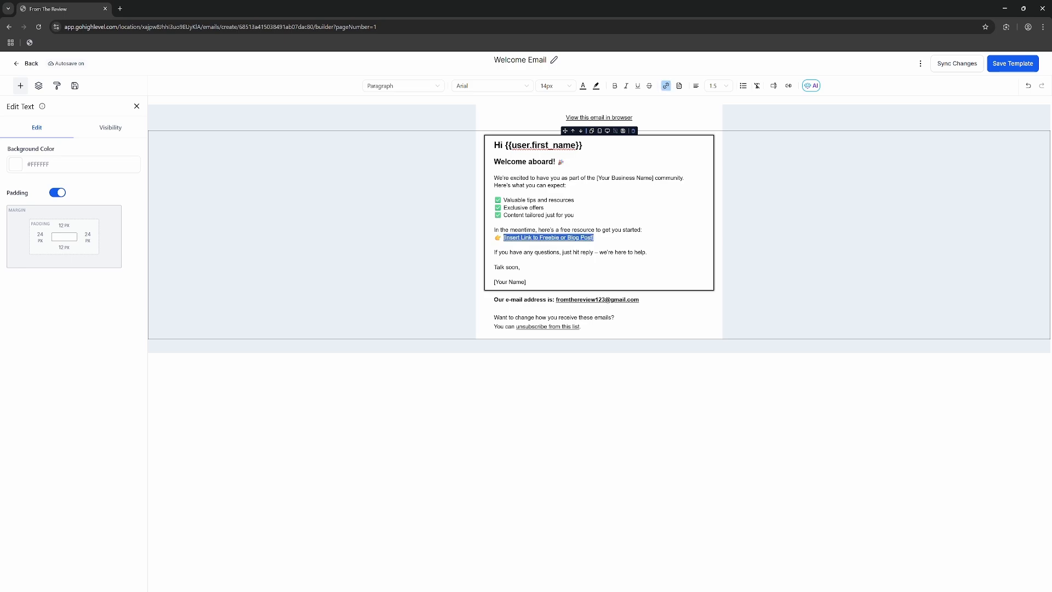
key("BackSpace")
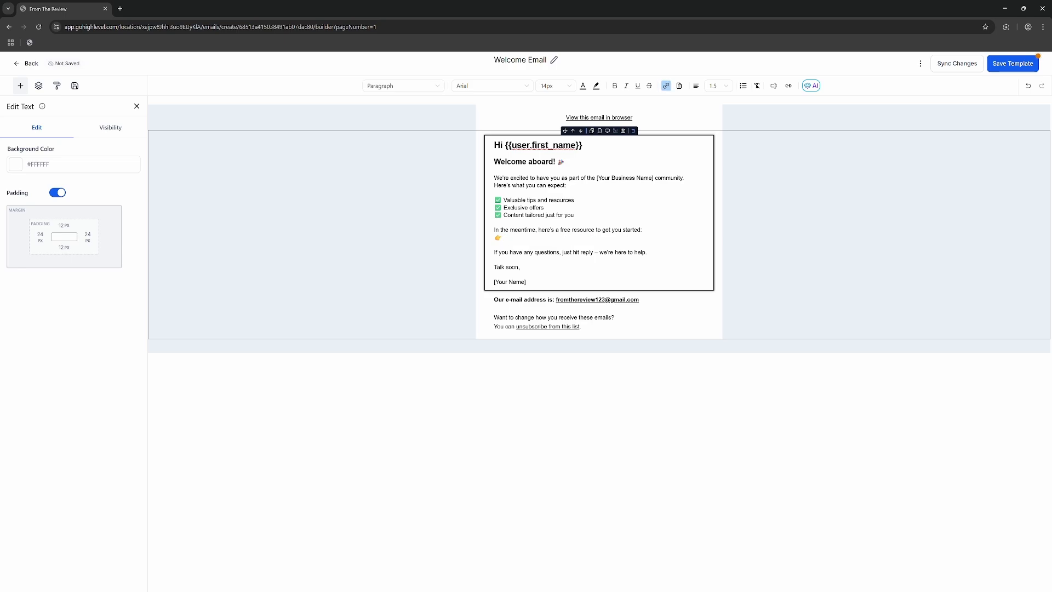
type("https://www.google.com/")
key("BackSpace")
key("ctrl+z")
key("ctrl+z")
key("ctrl+z")
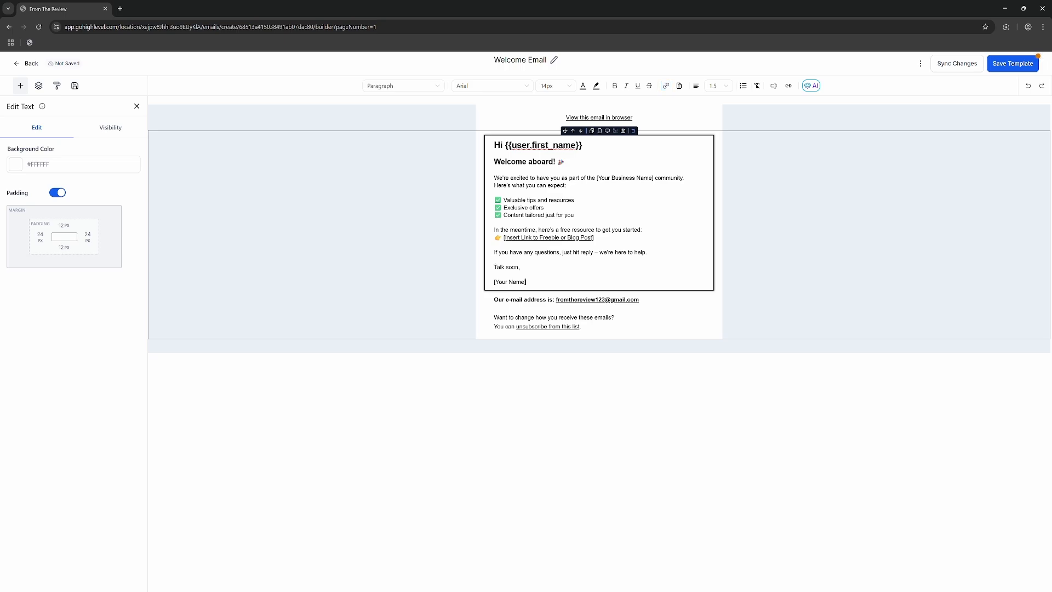
Replace the linked placeholder text with "Click me to go to the blog" and make it bold
left_click(505, 237)
left_click(505, 237)
left_click_drag(505, 237, 593, 237)
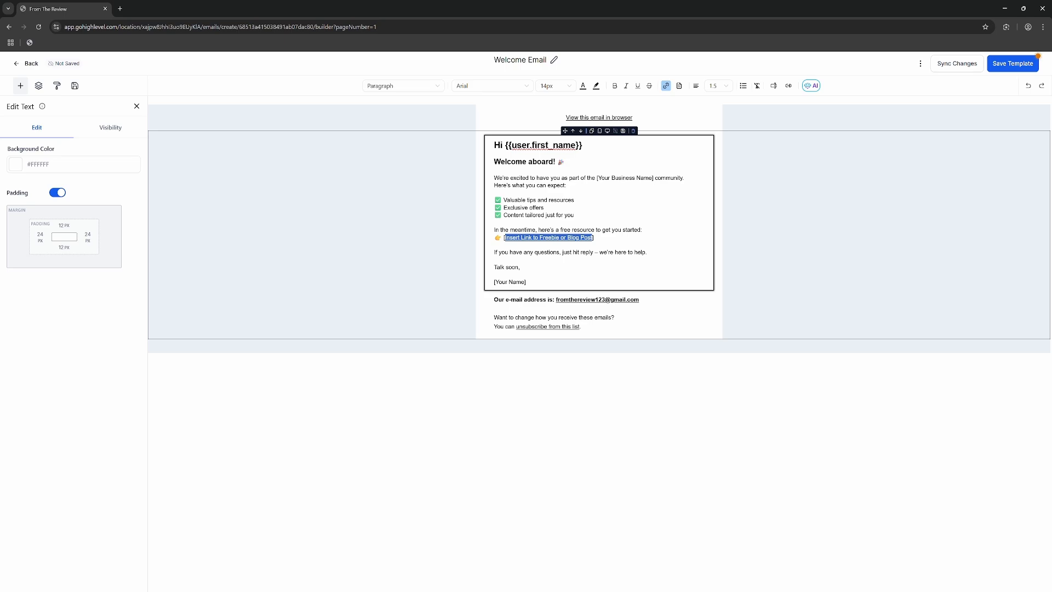
type("Click me to go to the blog")
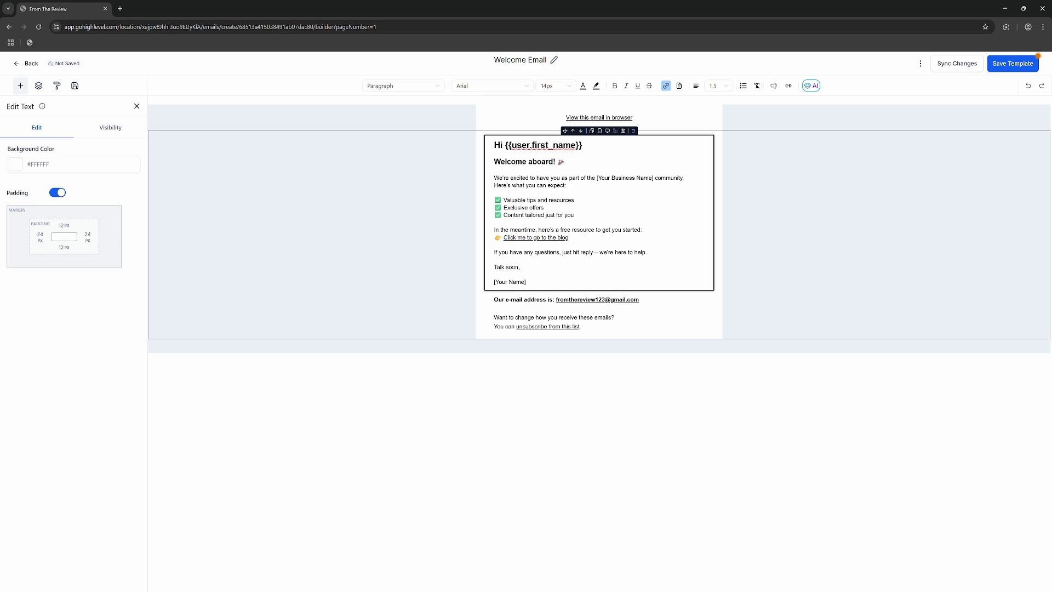
left_click_drag(569, 237, 503, 237)
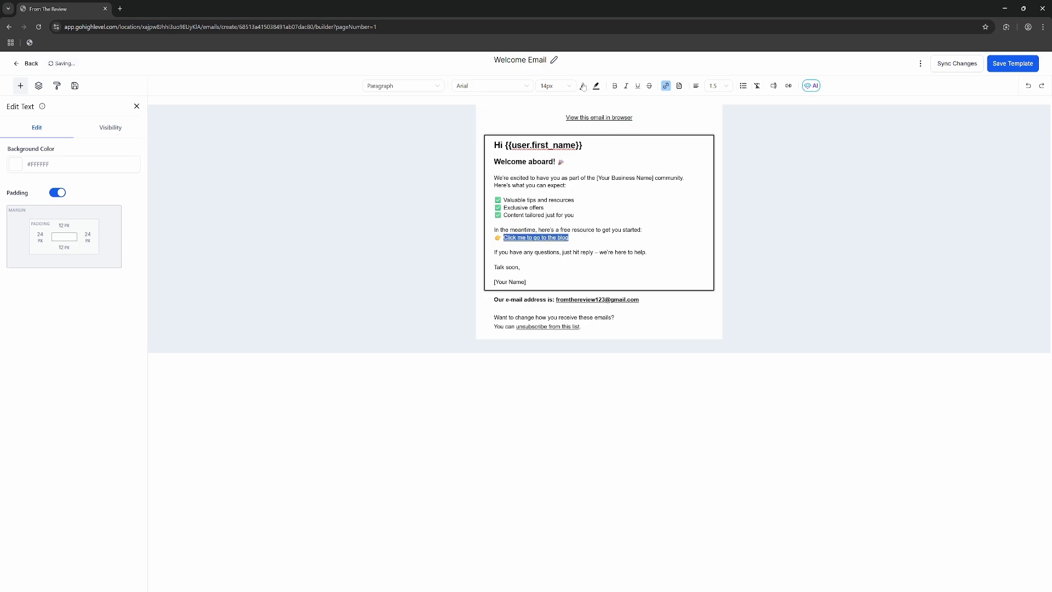
left_click(614, 87)
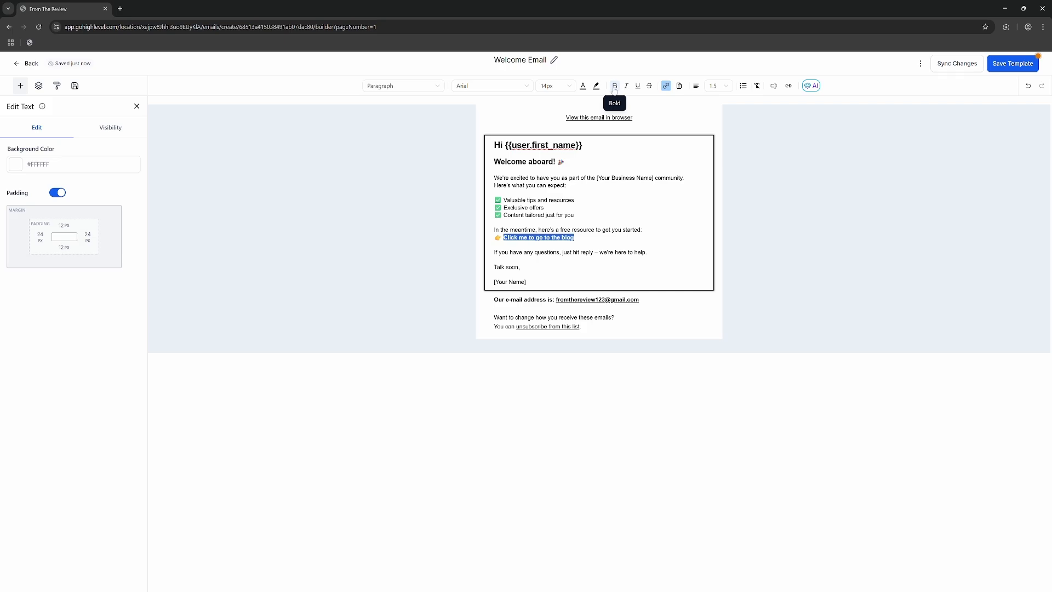
Add the custom text colour #050d17 to the default swatches for the "Click me to go to the blog" link
left_click_drag(573, 237, 503, 237)
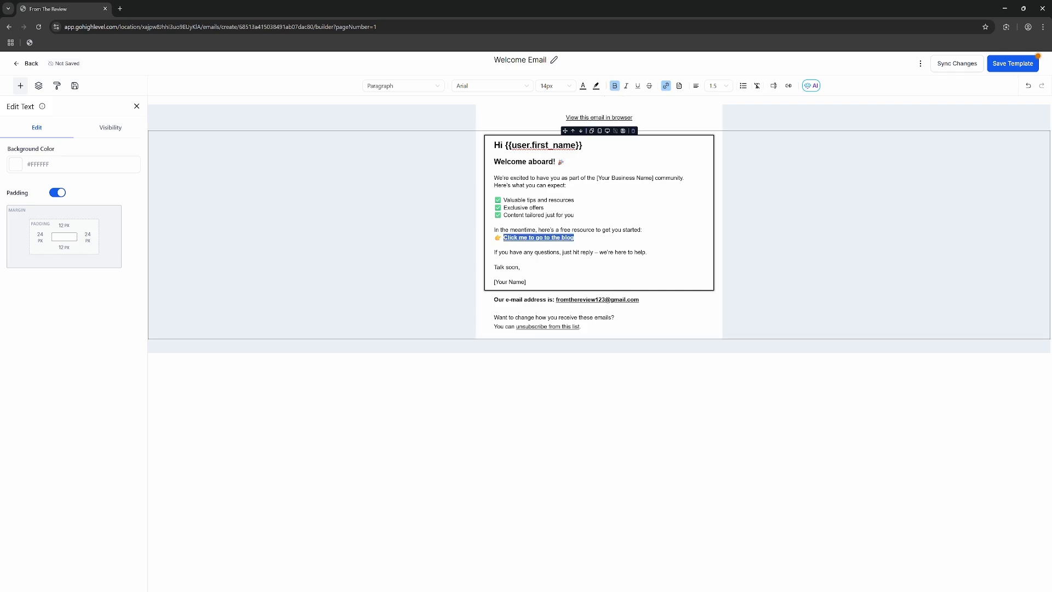
left_click(583, 88)
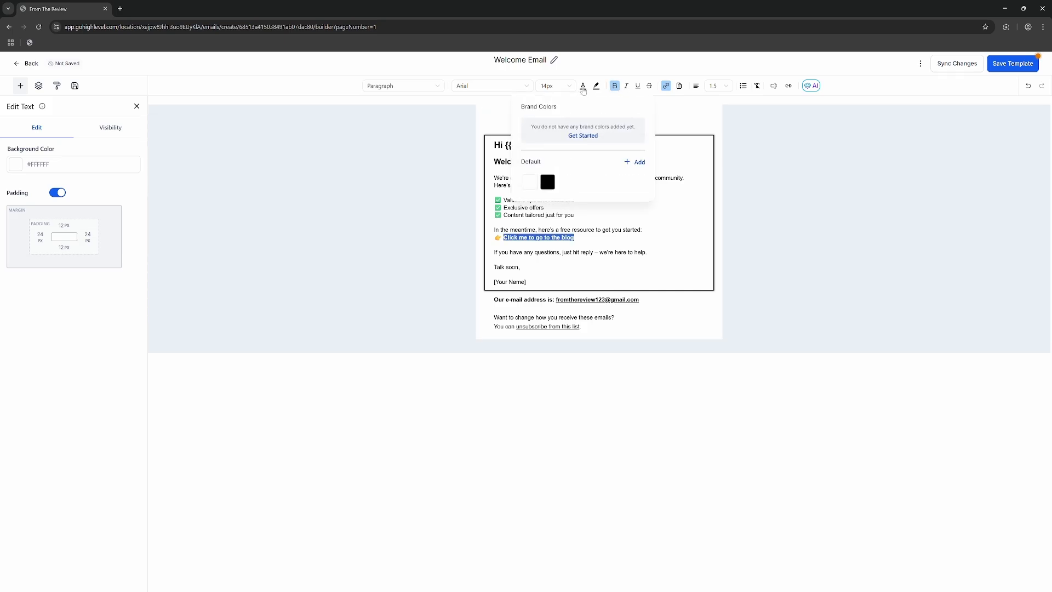
left_click(548, 188)
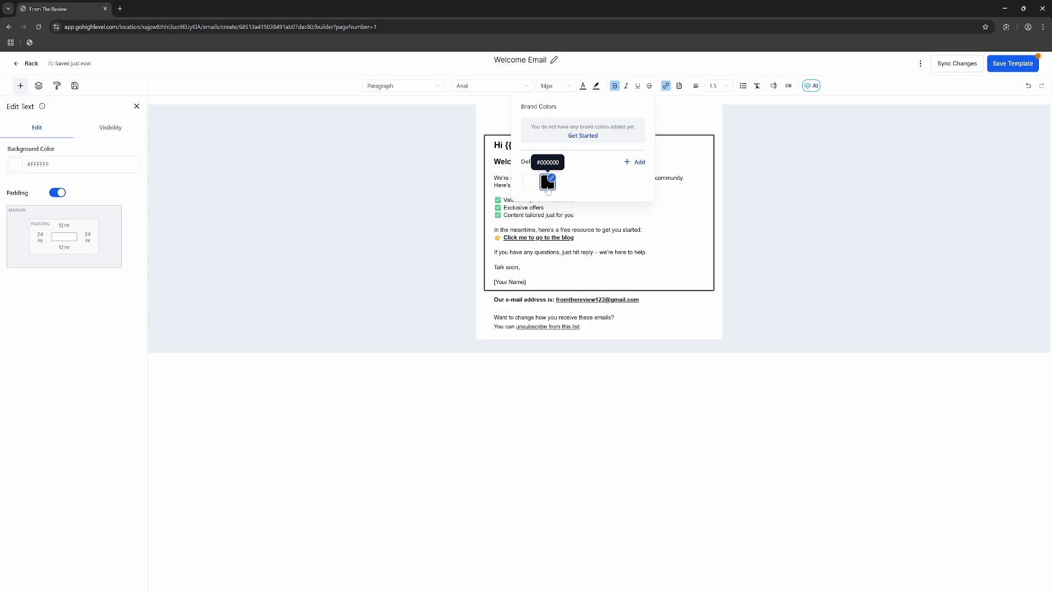
left_click(637, 163)
left_click_drag(596, 260, 605, 259)
left_click(641, 124)
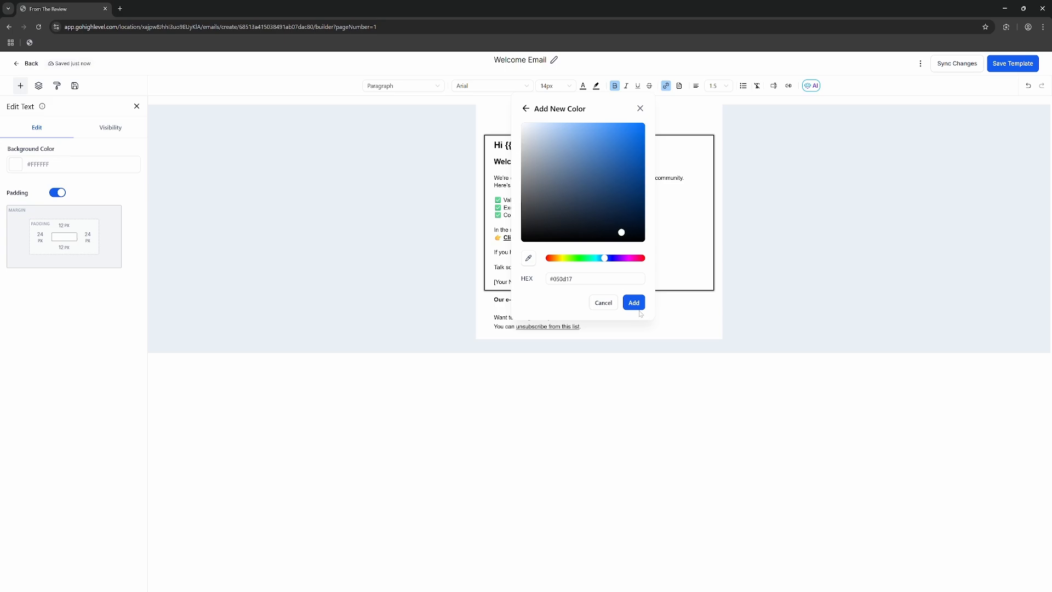
left_click(633, 304)
Change the custom swatch to the blue #0c6ded and apply it to the blog link text
left_click(566, 182)
left_click(627, 142)
left_click(638, 133)
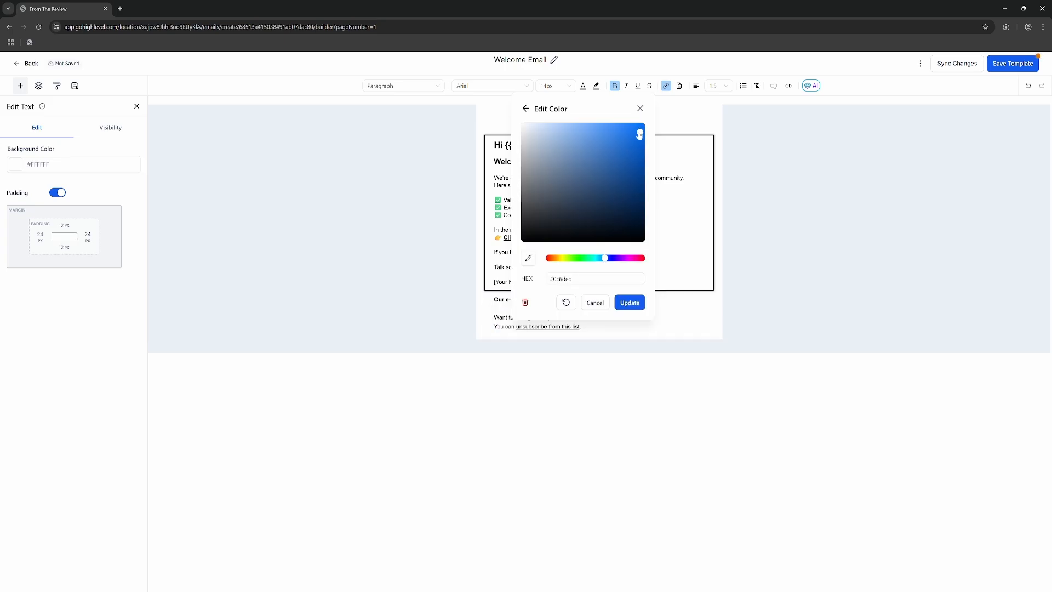
left_click(629, 302)
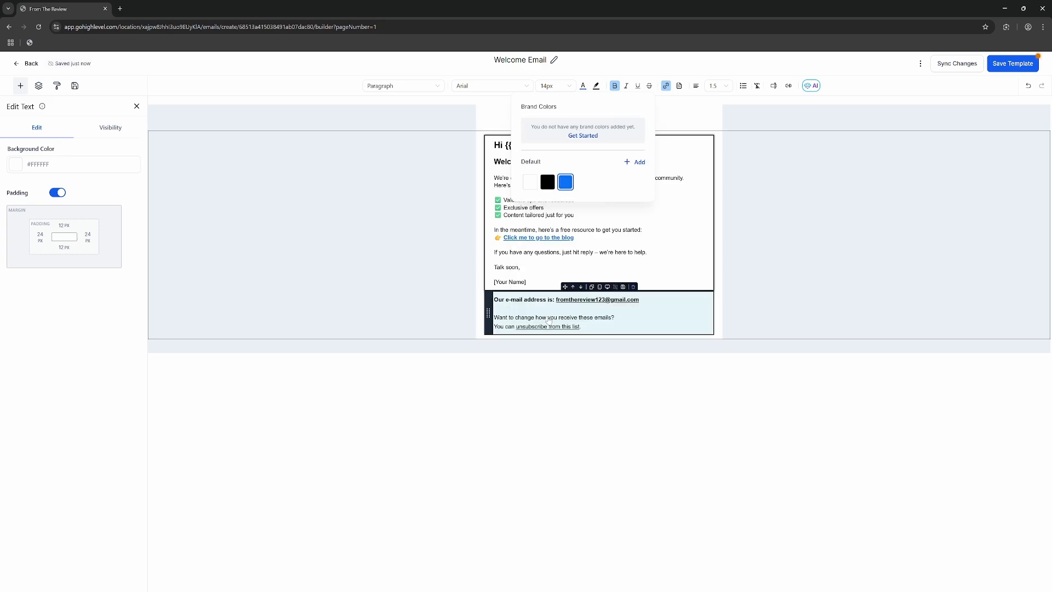
left_click(567, 181)
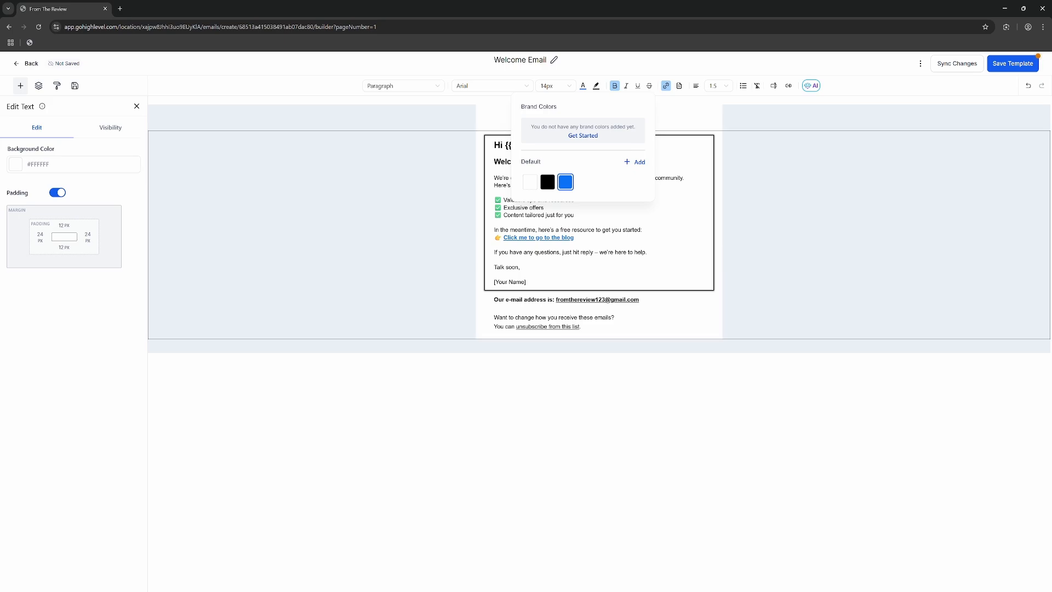
left_click(633, 233)
left_click(574, 238)
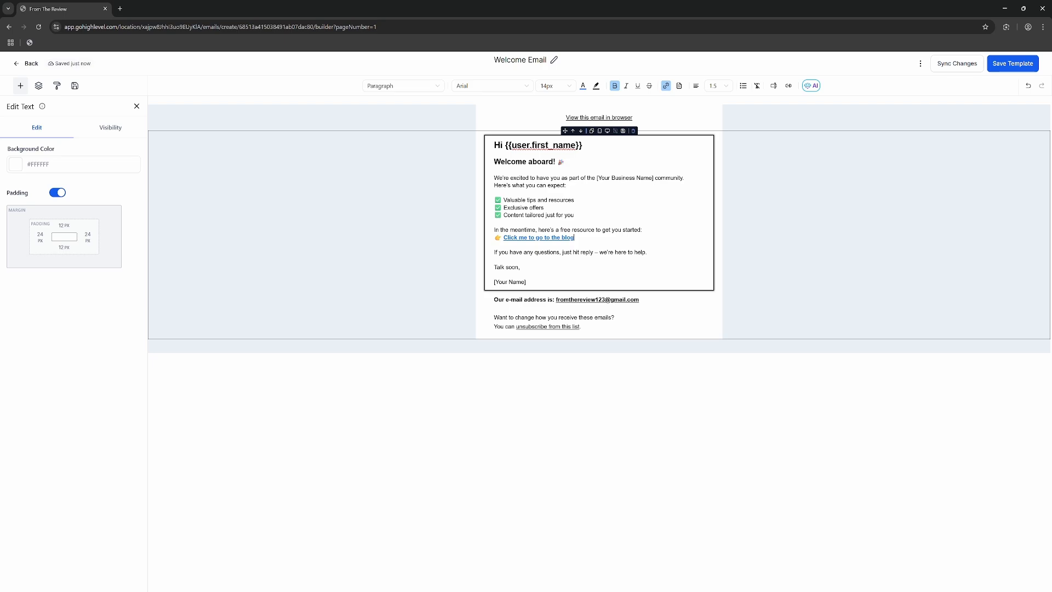
Save the Welcome Email template and return to the email templates list
left_click(1009, 64)
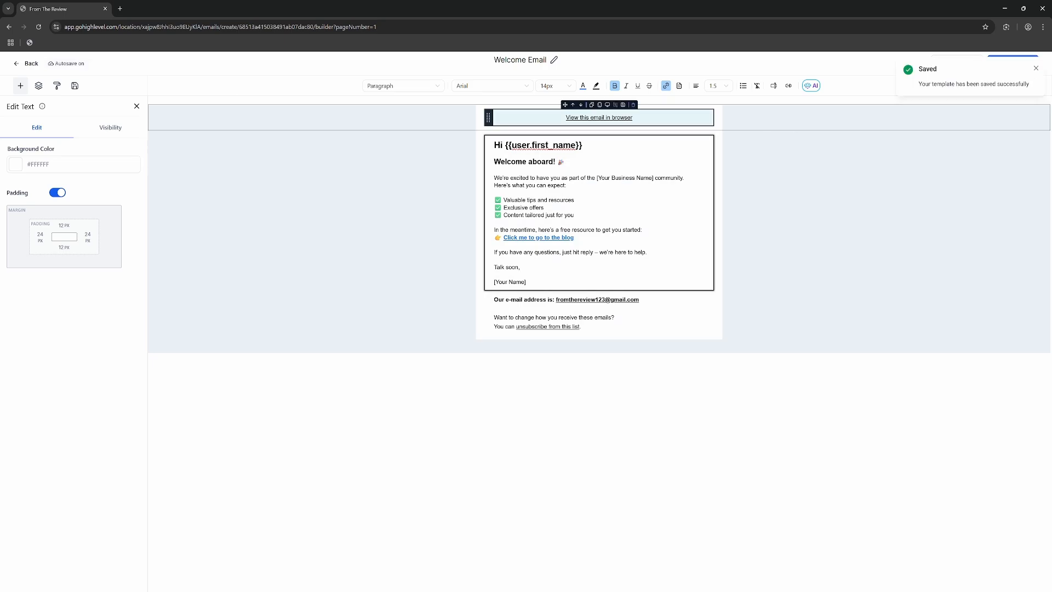
left_click(24, 64)
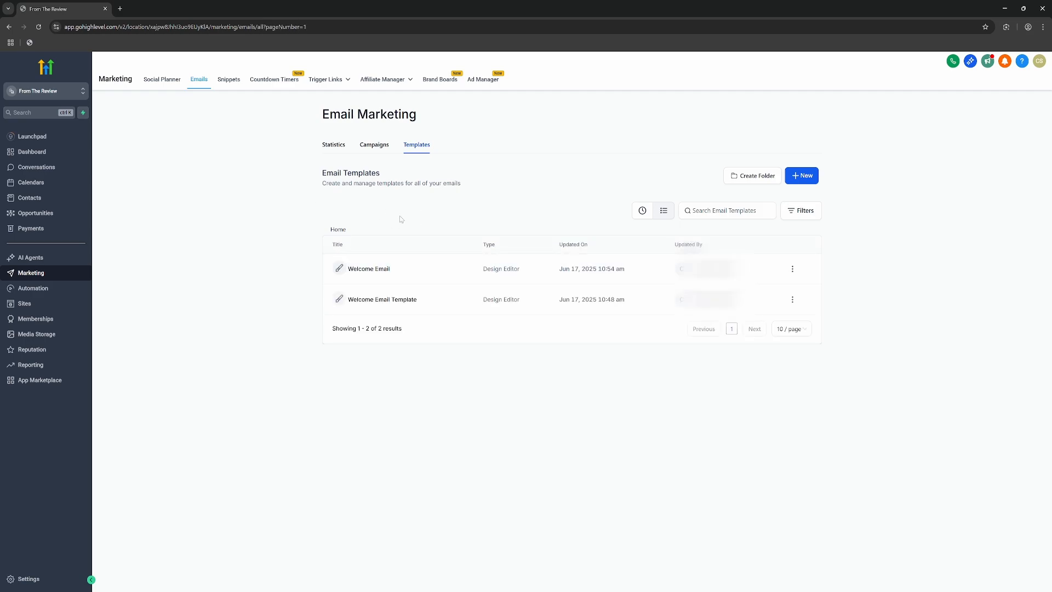
Create a new automation workflow from scratch
left_click(43, 292)
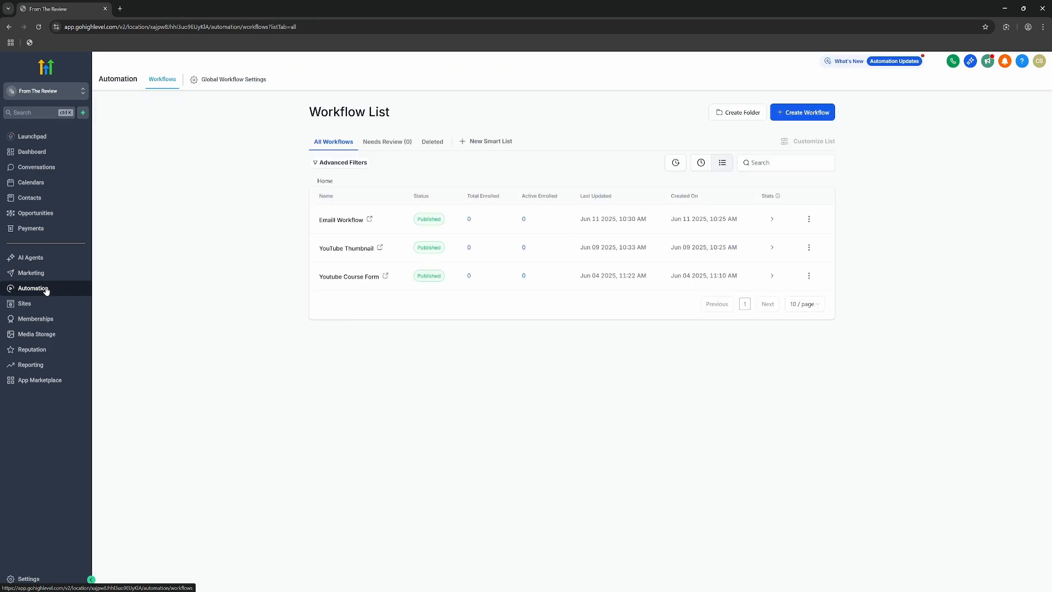
left_click(797, 117)
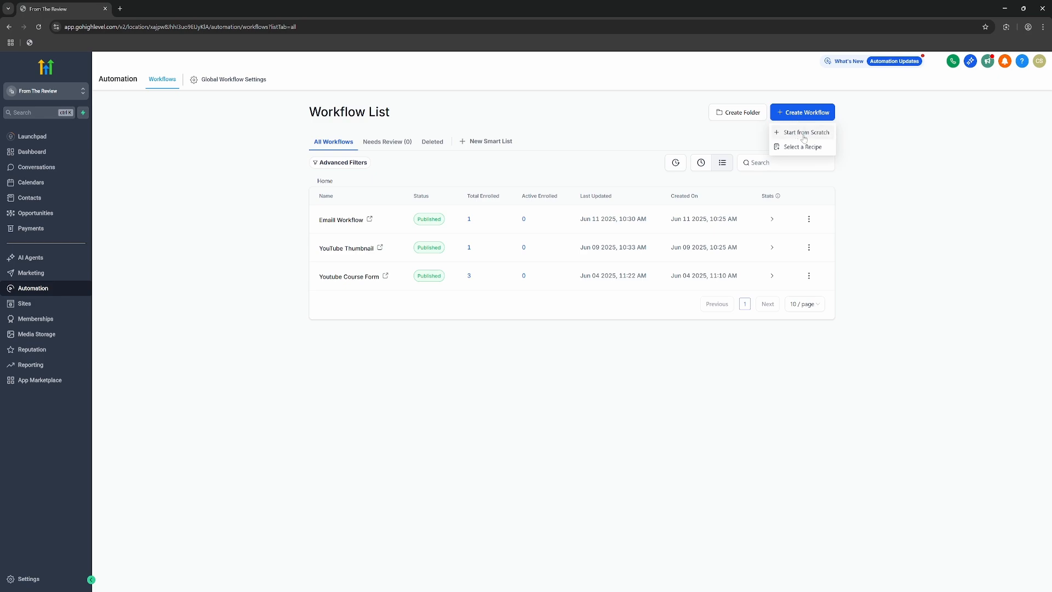
left_click(804, 134)
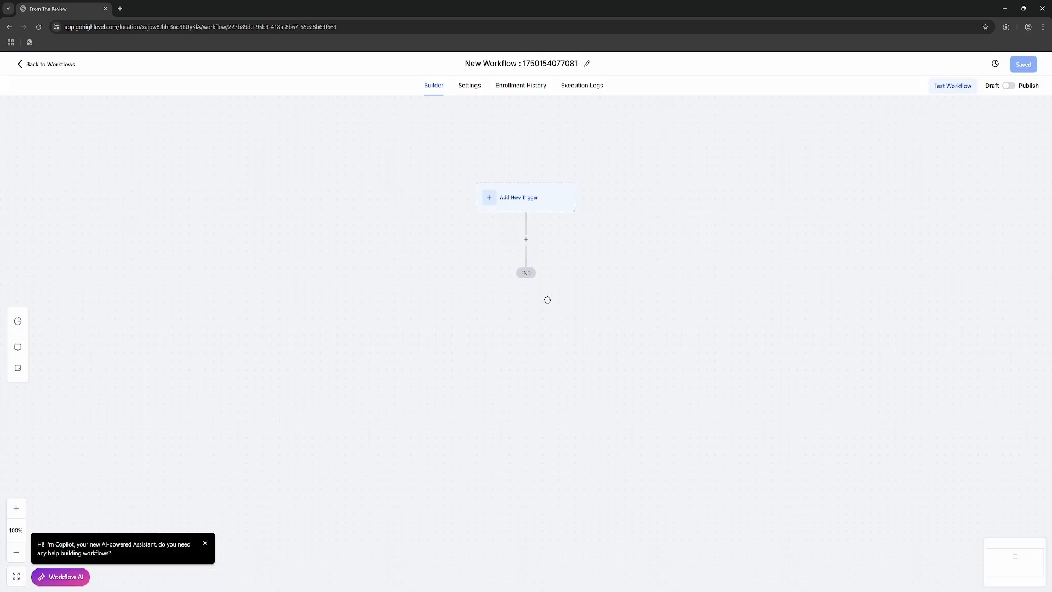
Add a Form Submitted trigger with the filter Form is "email Form 1" and save it to the workflow
left_click(506, 198)
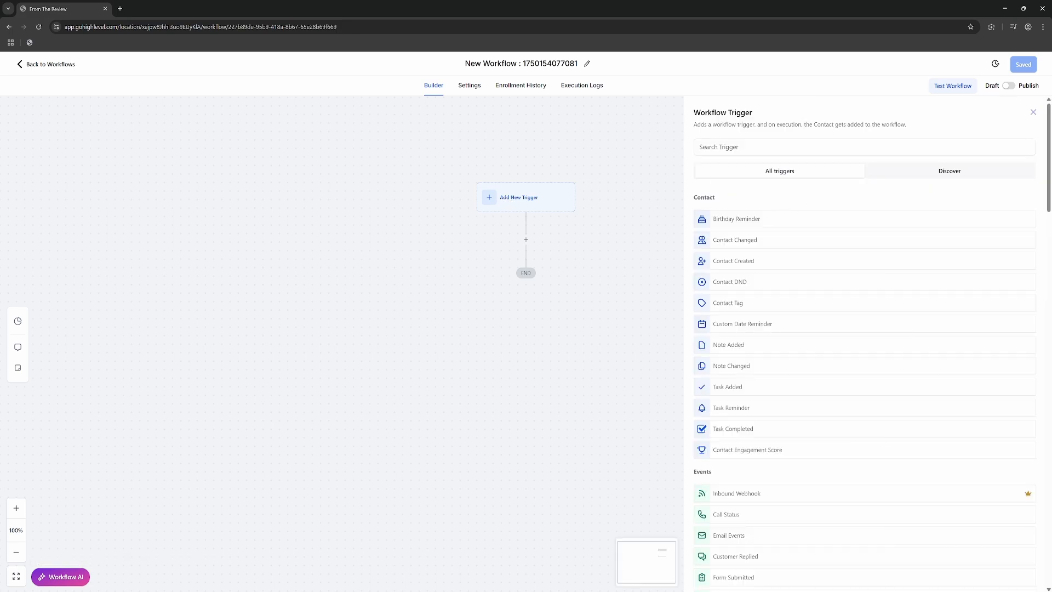
scroll(740, 190, "down", 3)
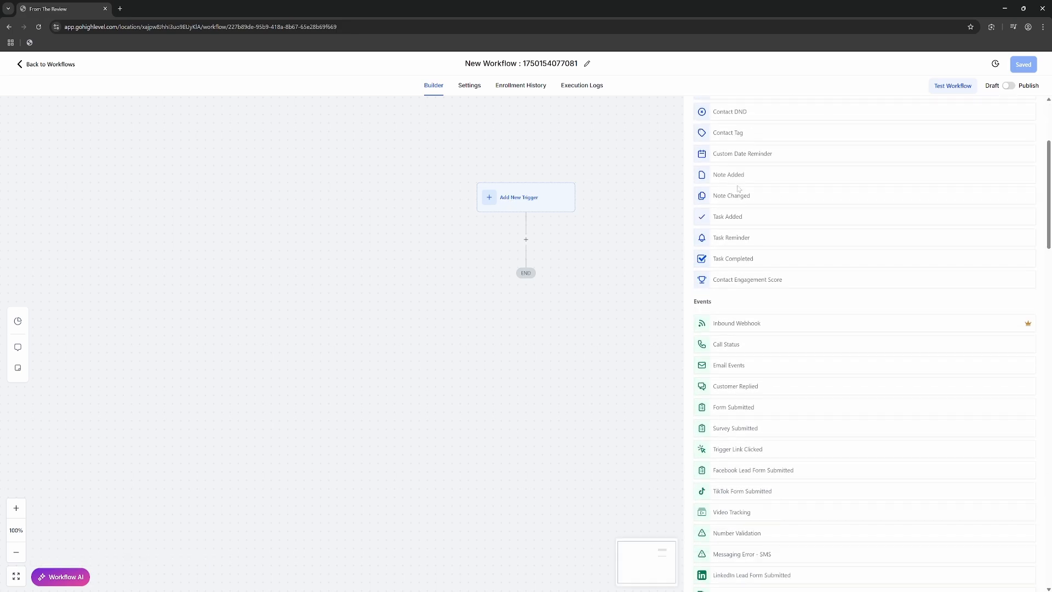
left_click(726, 408)
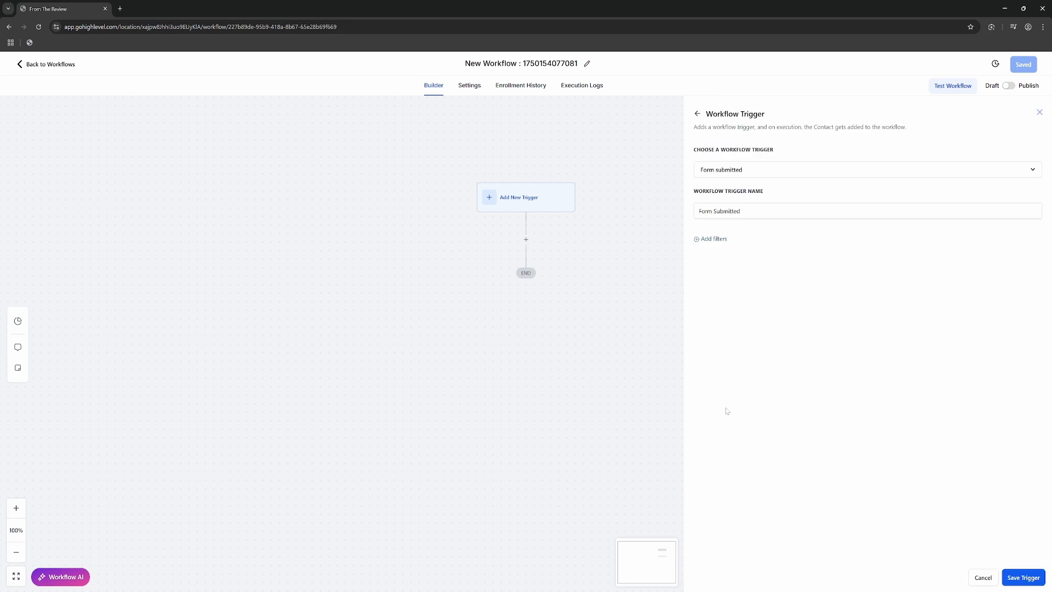
left_click(714, 238)
left_click(724, 254)
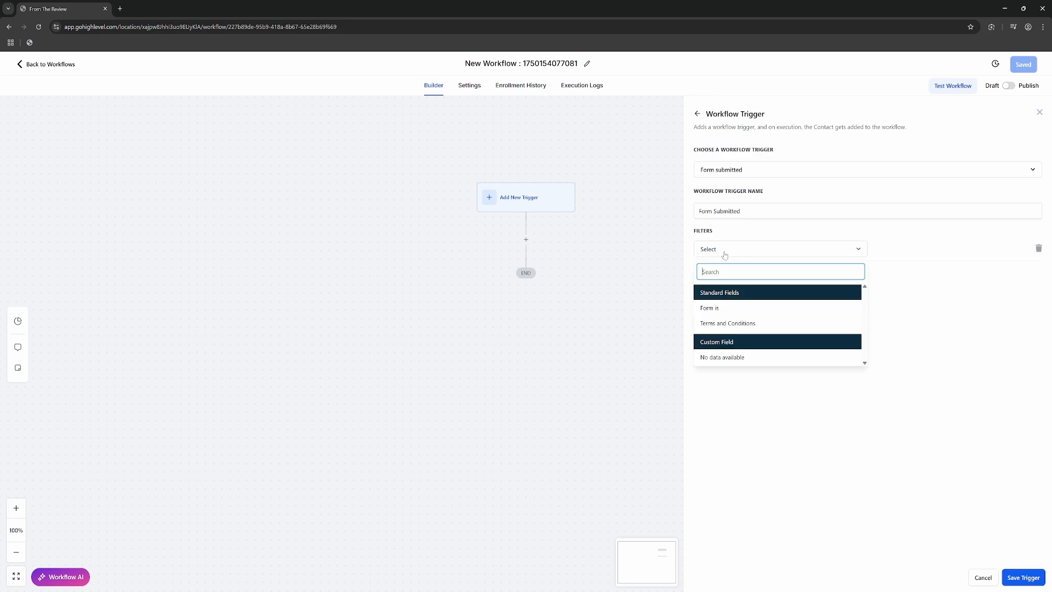
left_click(711, 308)
left_click(891, 253)
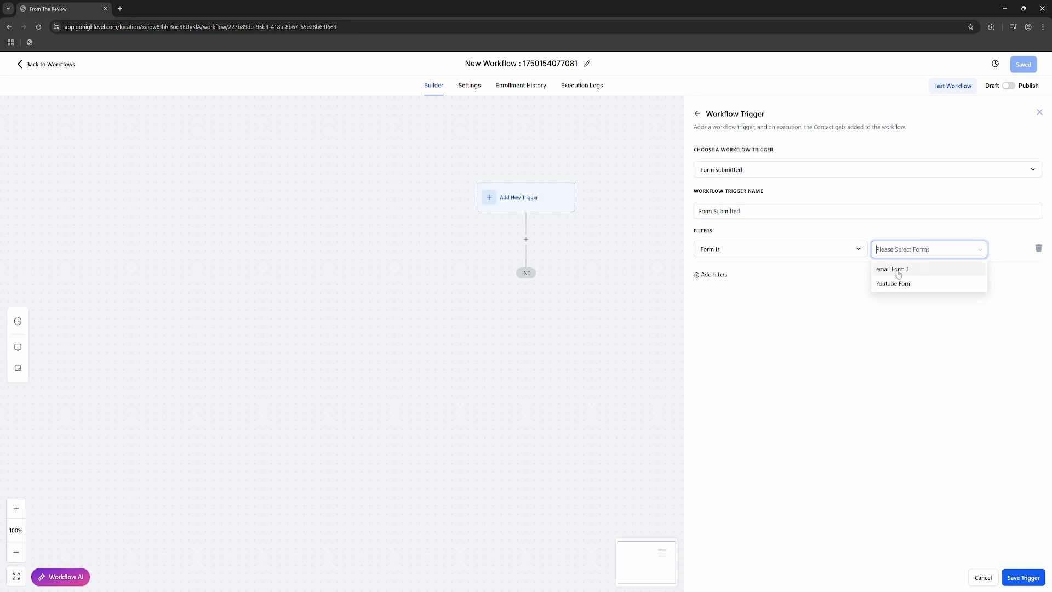
left_click(889, 271)
left_click(1017, 578)
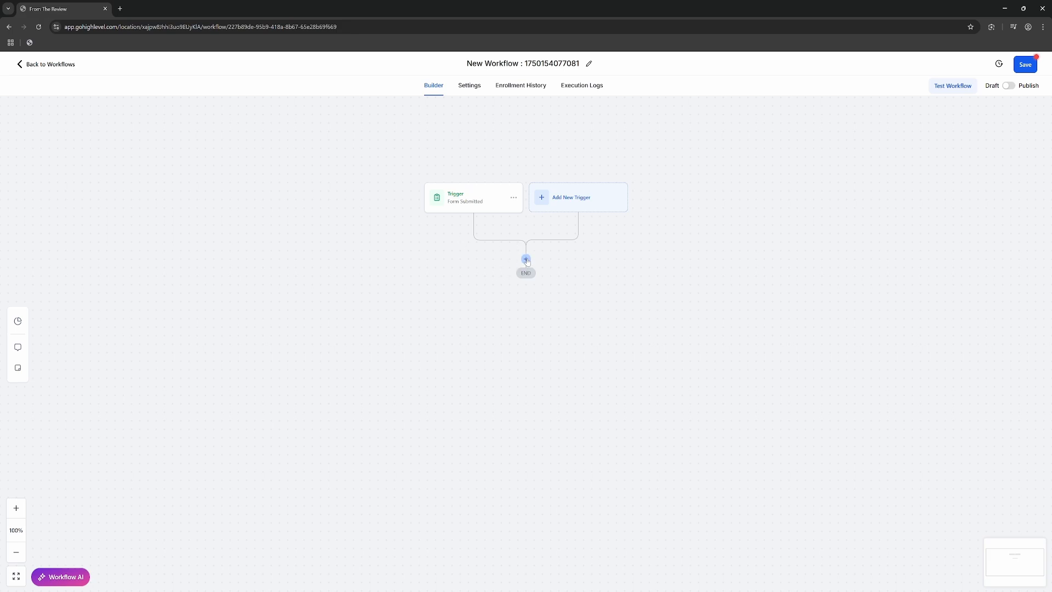
Add a Send Email action after the Form Submitted trigger and choose the Welcome Email template for it
left_click(525, 260)
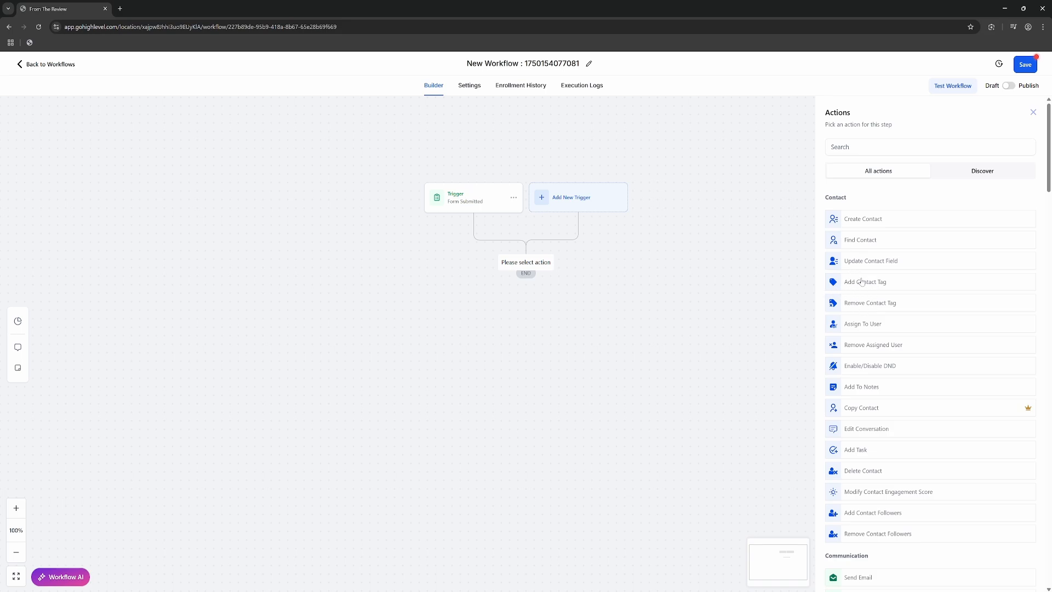
scroll(858, 286, "down", 3)
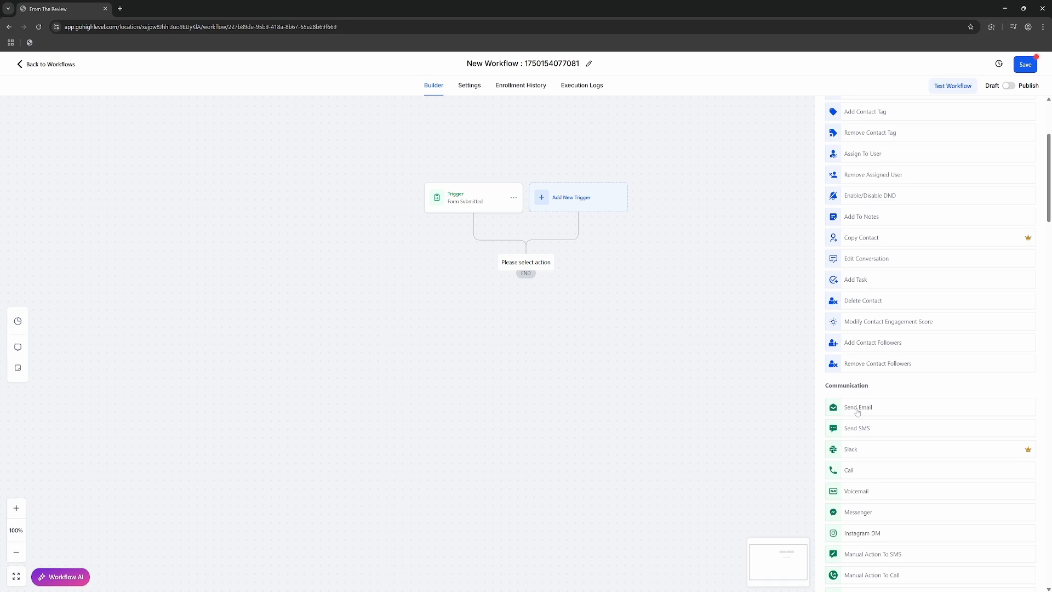
left_click(862, 408)
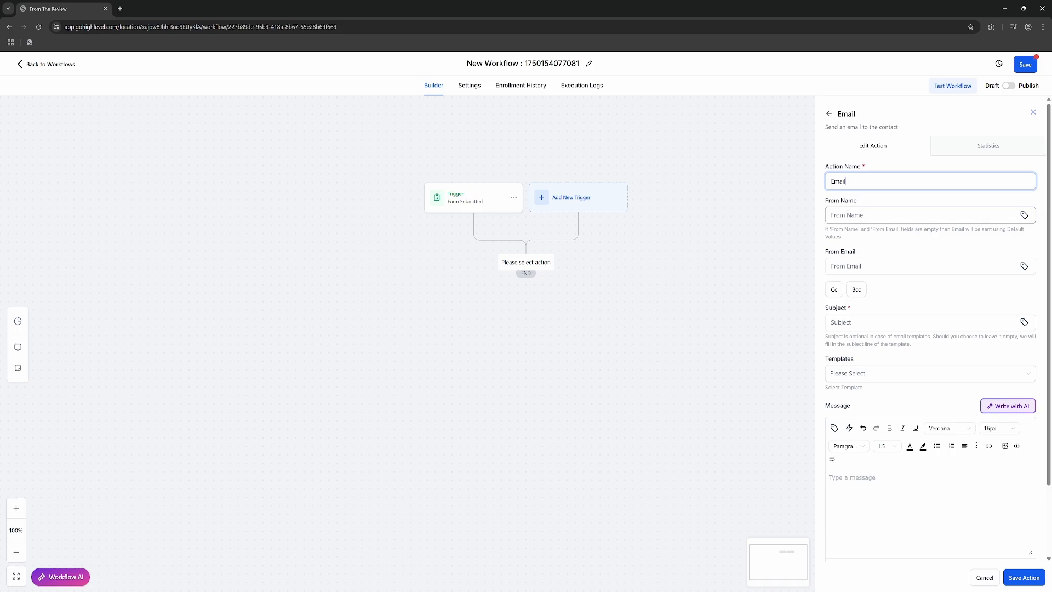
scroll(938, 325, "down", 1)
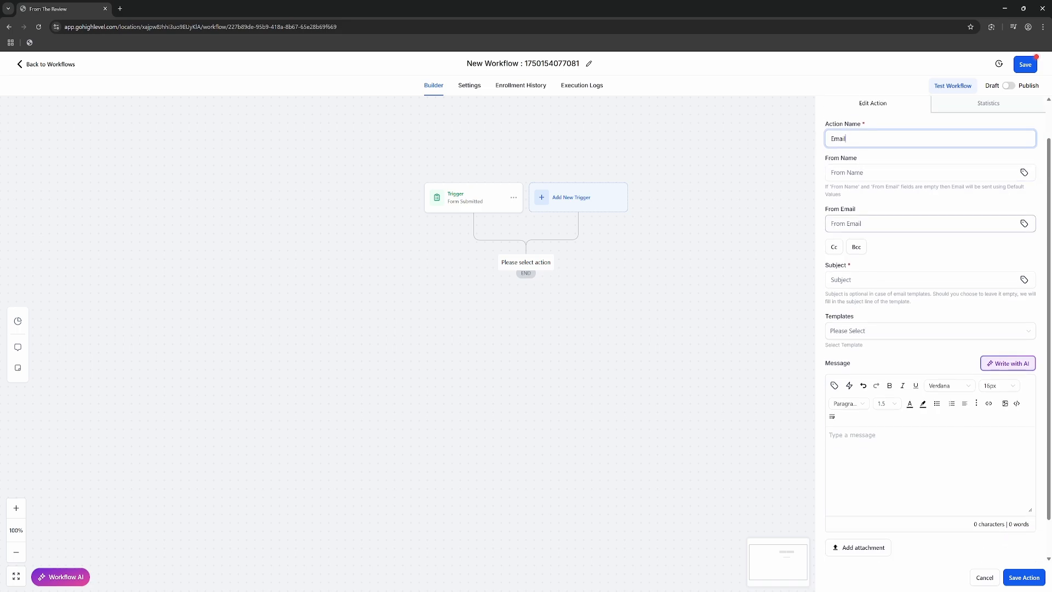
scroll(931, 230, "down", 1)
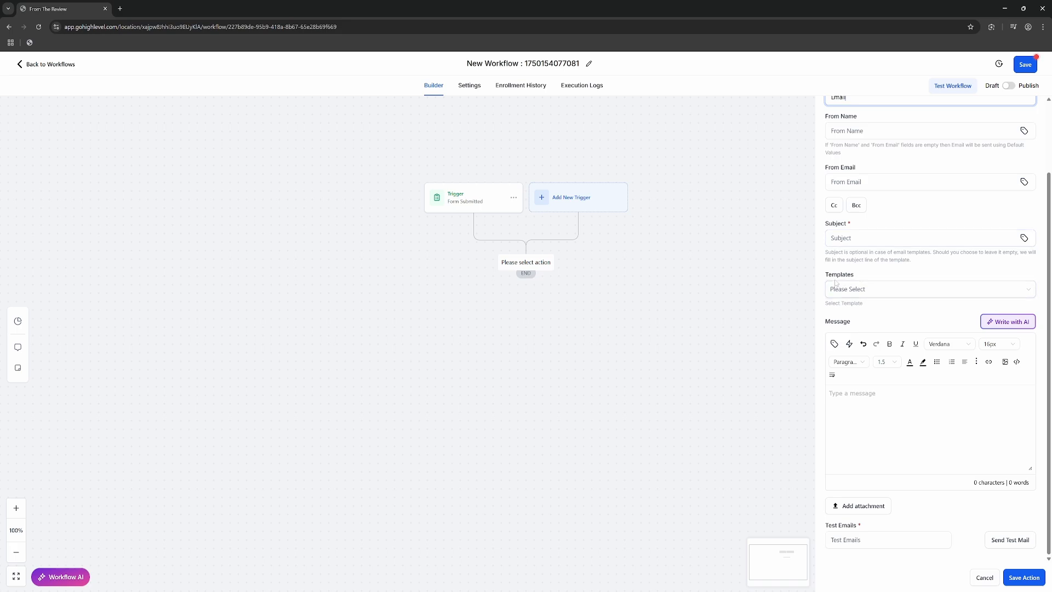
left_click(864, 292)
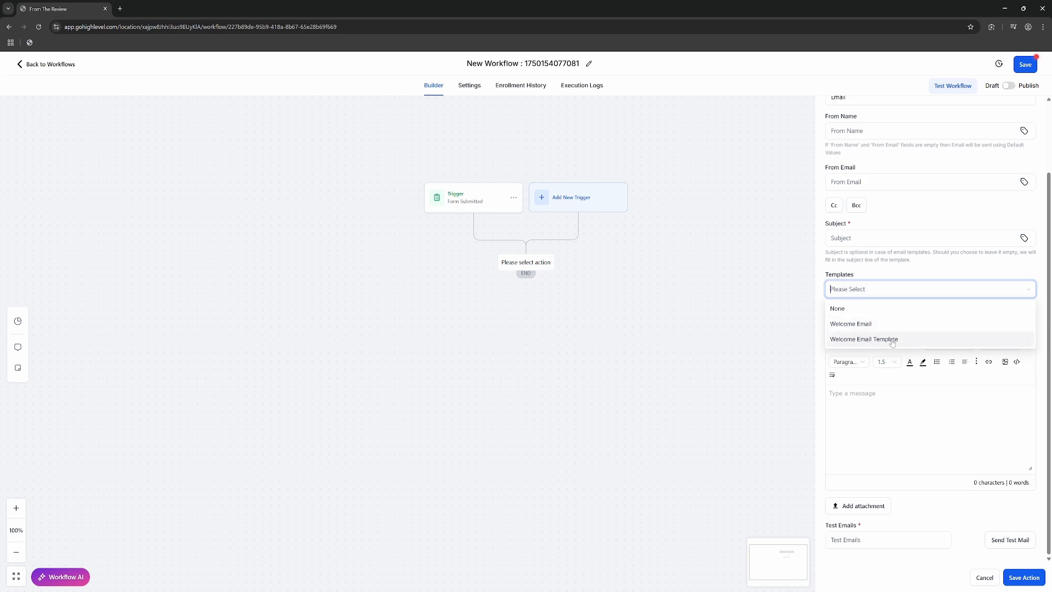
left_click(847, 325)
Fill in the email action with sender name The Review, the sender's email address and subject "Welcome aboard! 🎉", and save the action
mouse_move(856, 426)
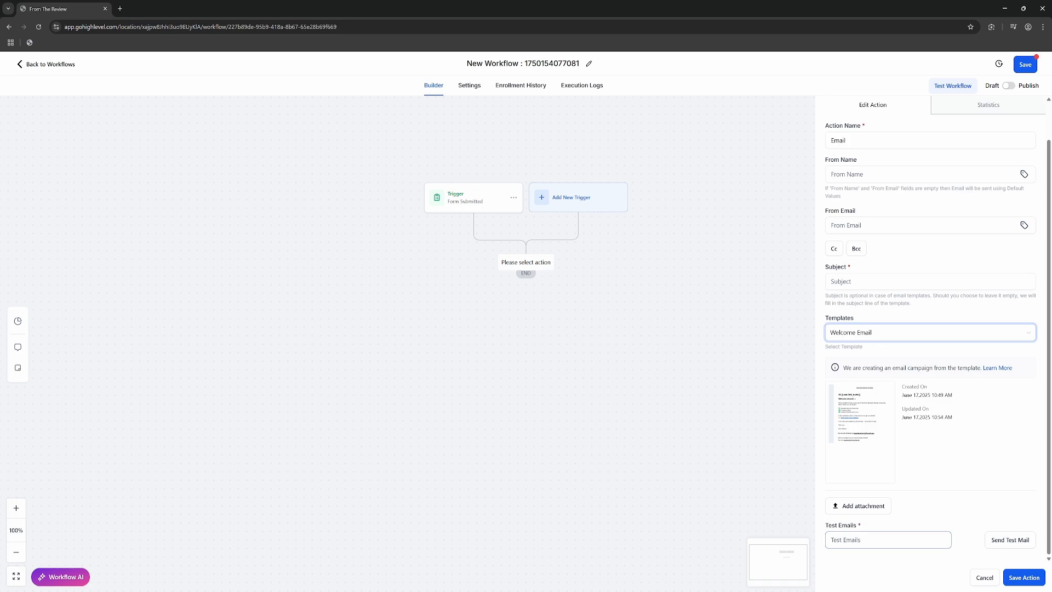
scroll(859, 468, "up", 1)
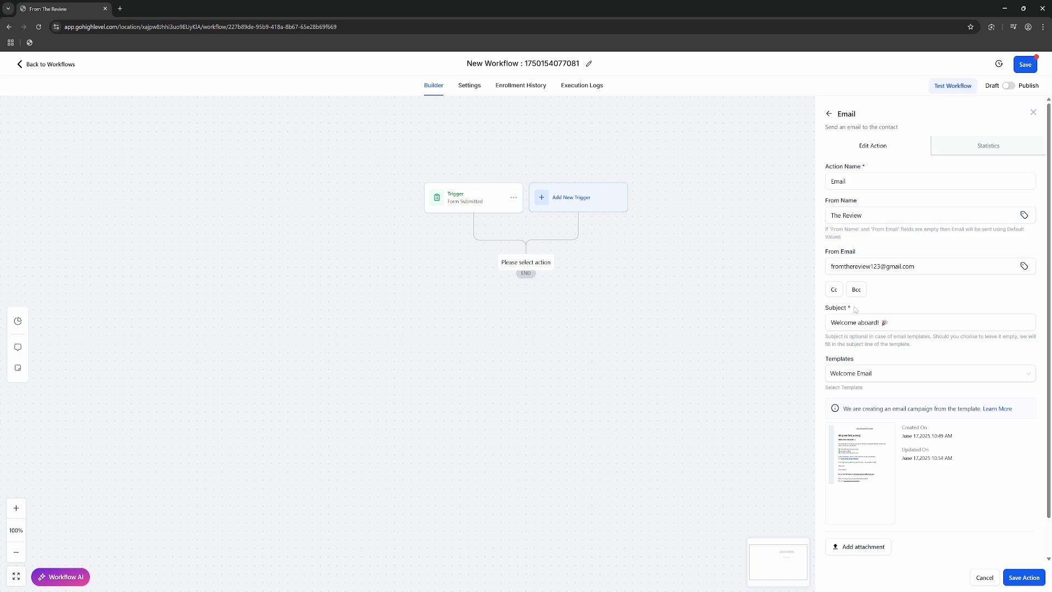
left_click(1022, 578)
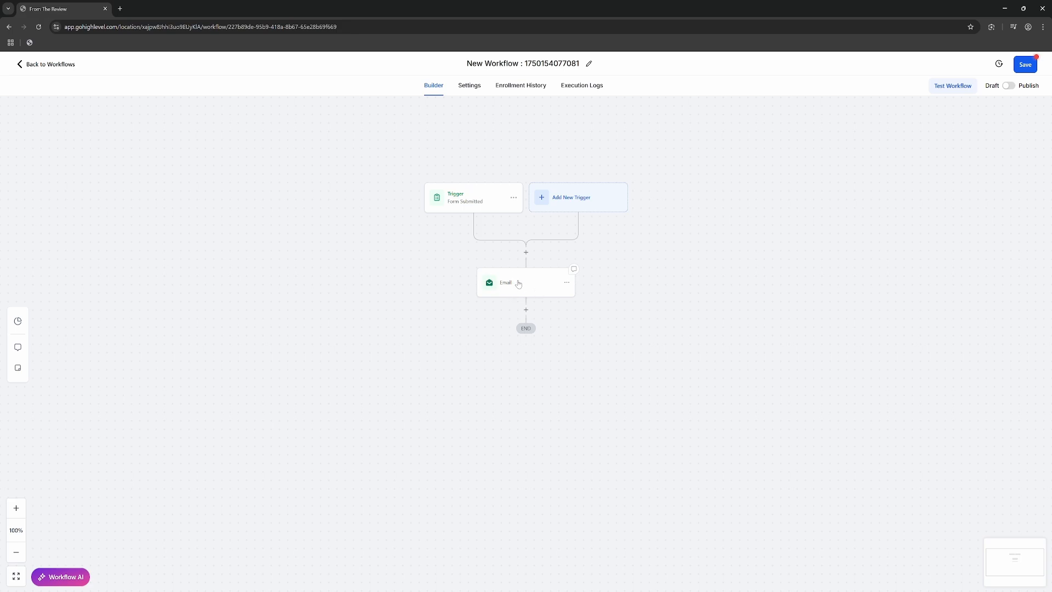
Publish the workflow, rename it "Welcome Email", and save it before returning to the workflow list
left_click(1012, 88)
left_click(1024, 65)
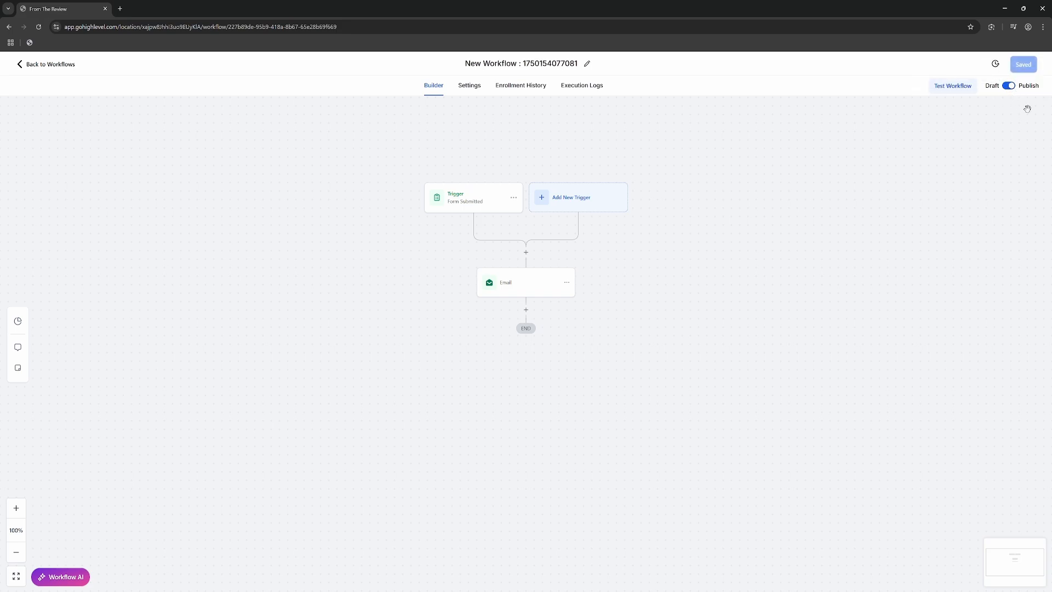
left_click(506, 67)
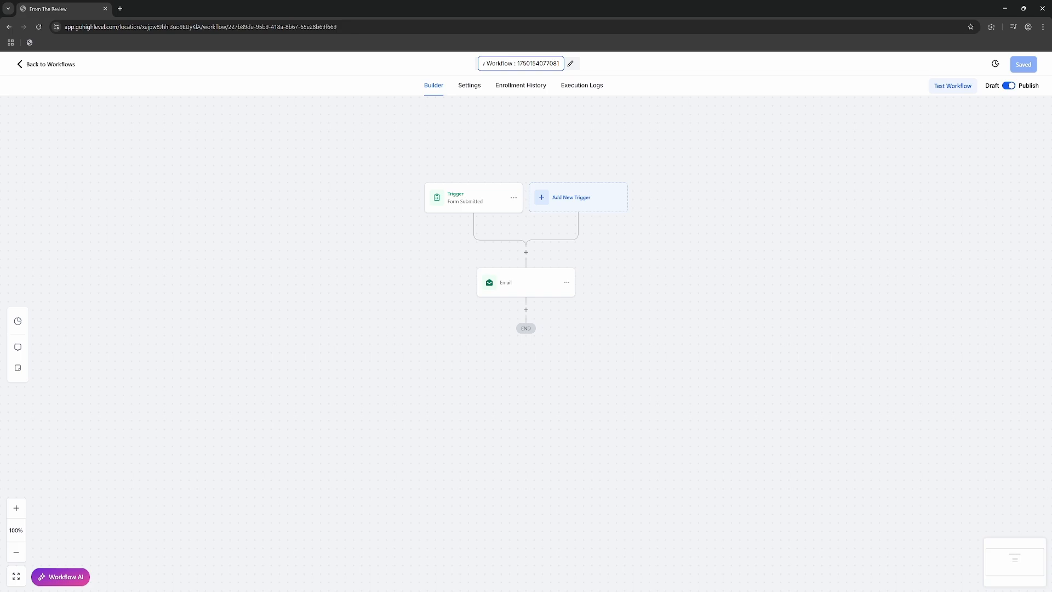
key("ctrl+a")
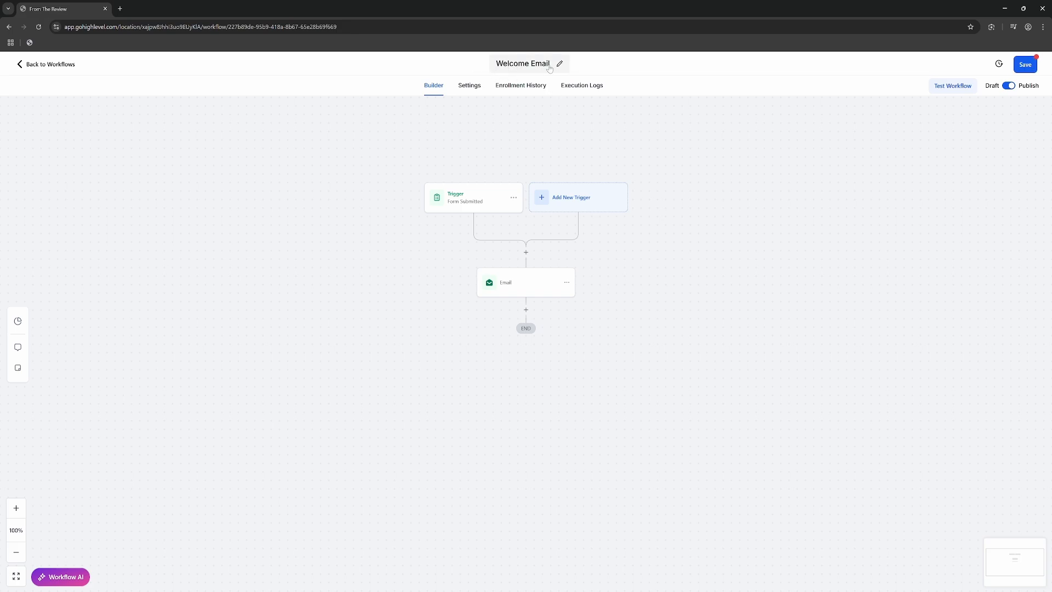
left_click(1024, 64)
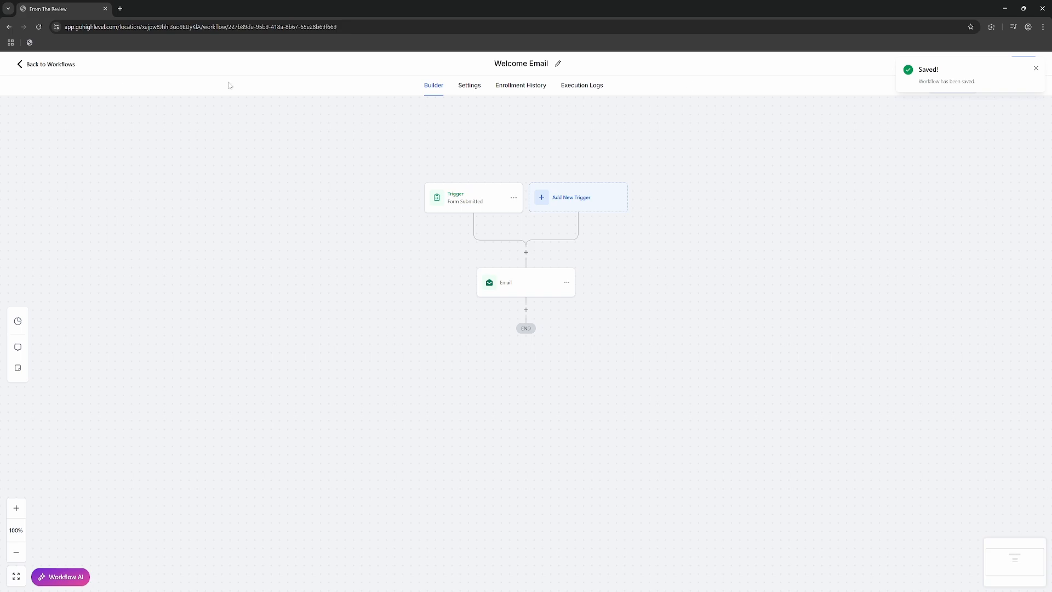
left_click(27, 64)
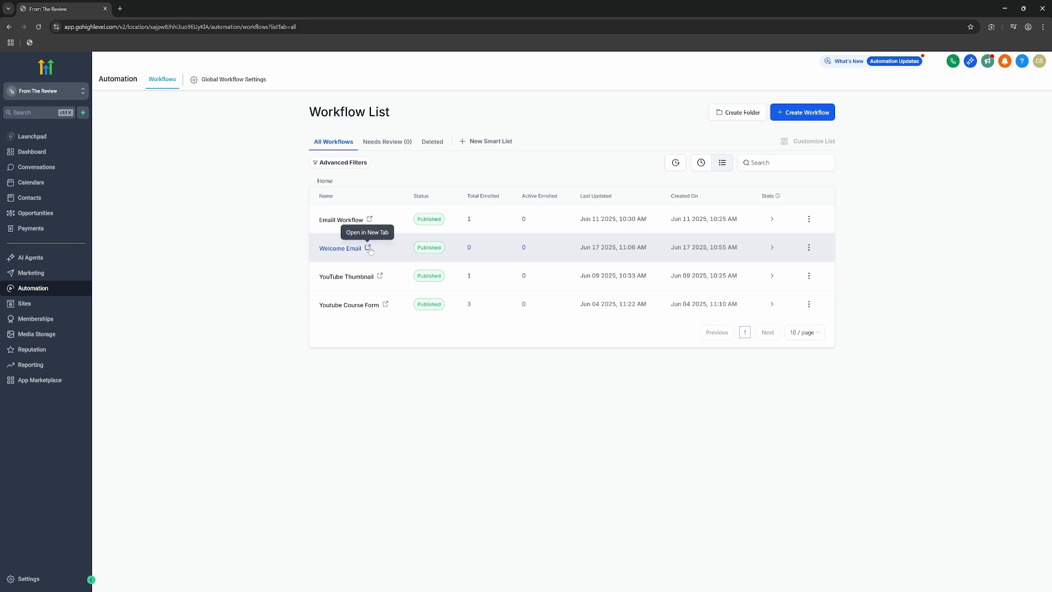
Reopen the Welcome Email workflow's email action, send a test mail to the tester's email address, and open the received message in the inbox
left_click(809, 248)
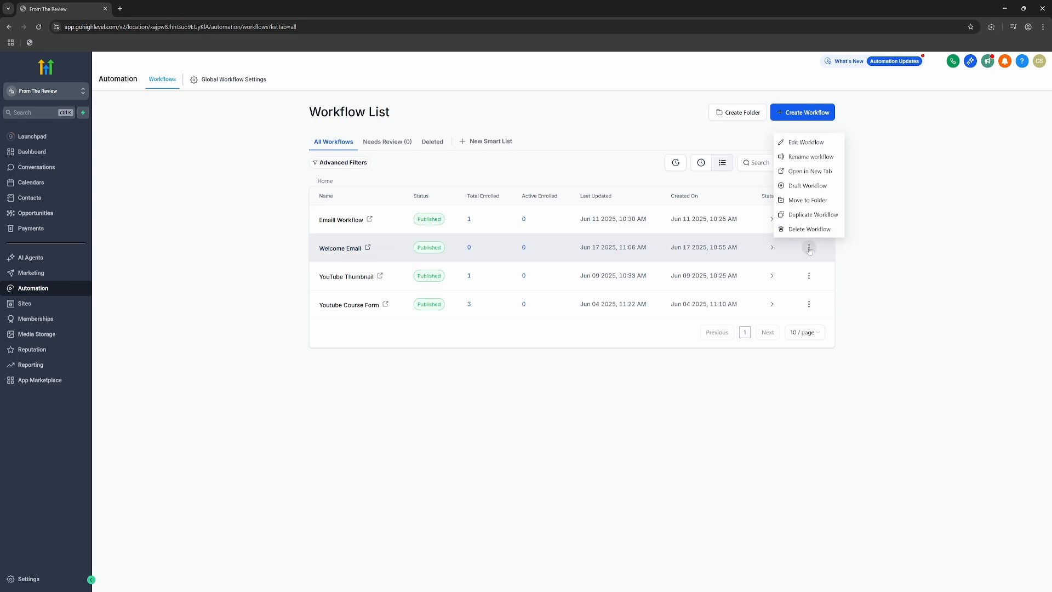
left_click(808, 143)
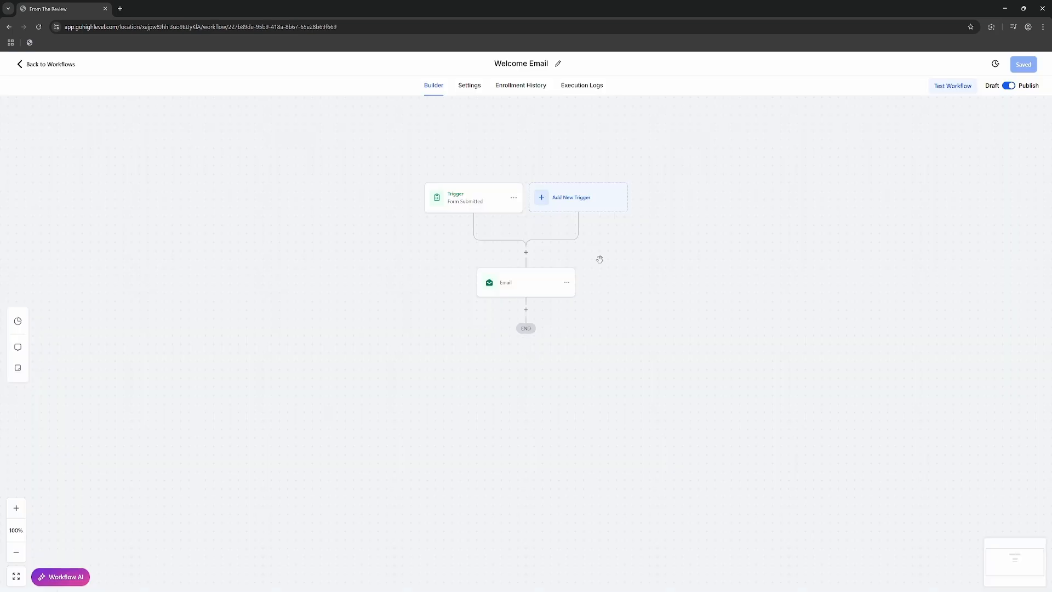
left_click(512, 284)
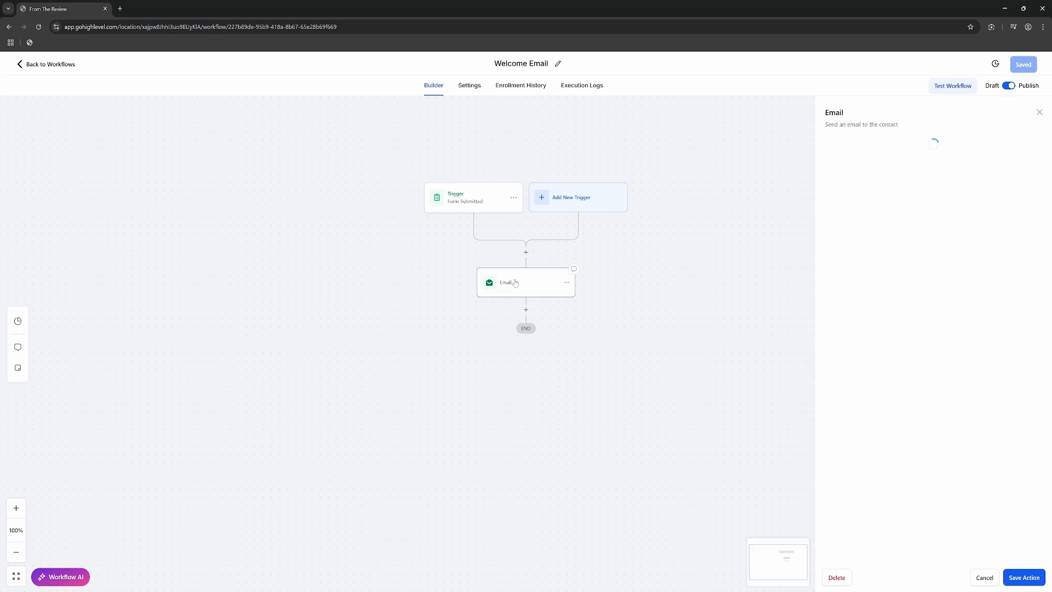
scroll(884, 555, "down", 1)
left_click(885, 541)
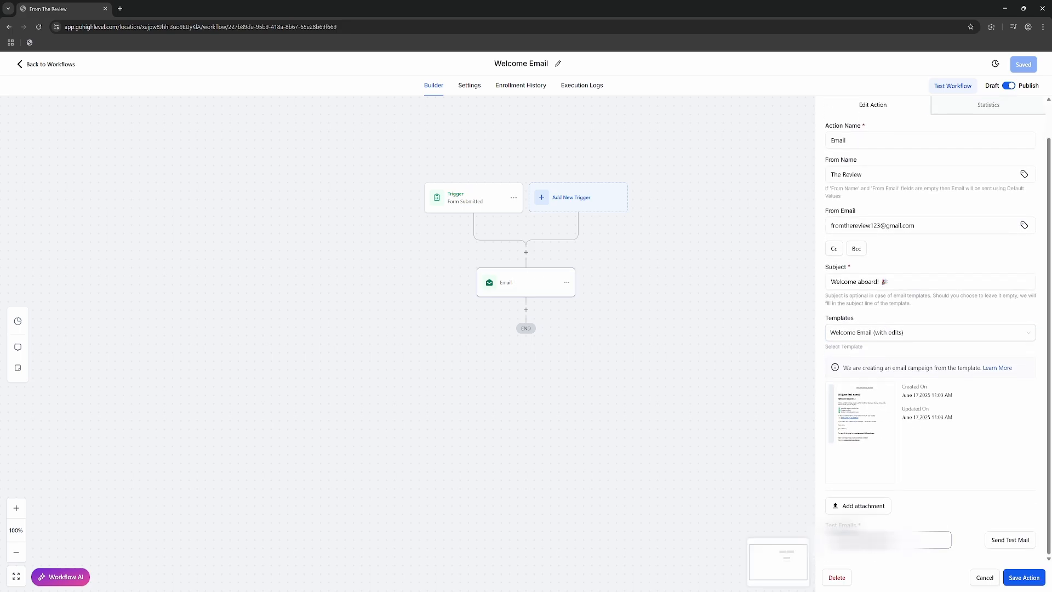
left_click(1002, 542)
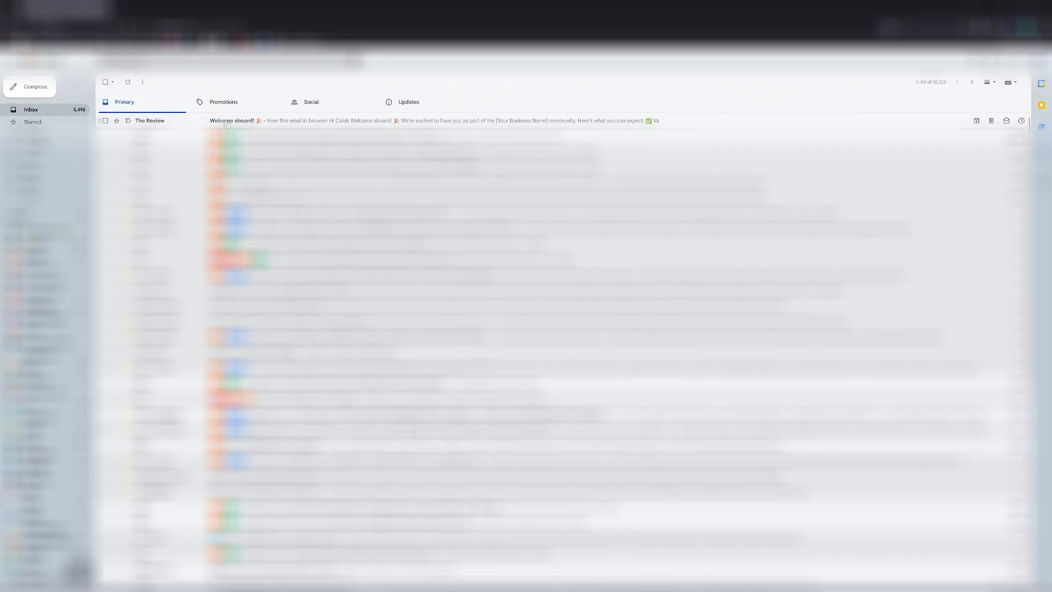
left_click(197, 121)
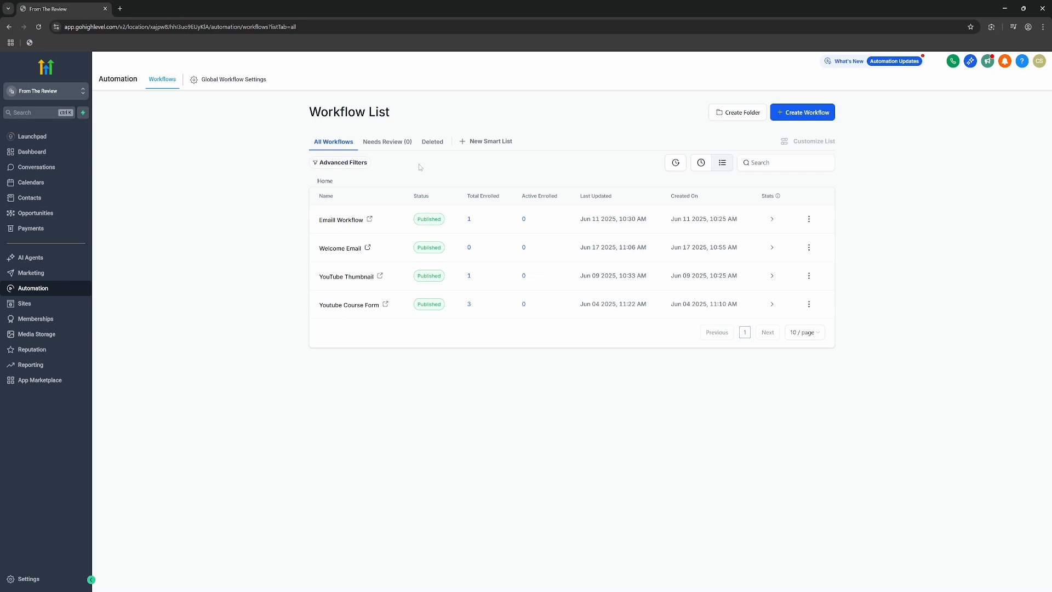
Create a new email marketing campaign from the Welcome Email template
left_click(25, 273)
left_click(199, 82)
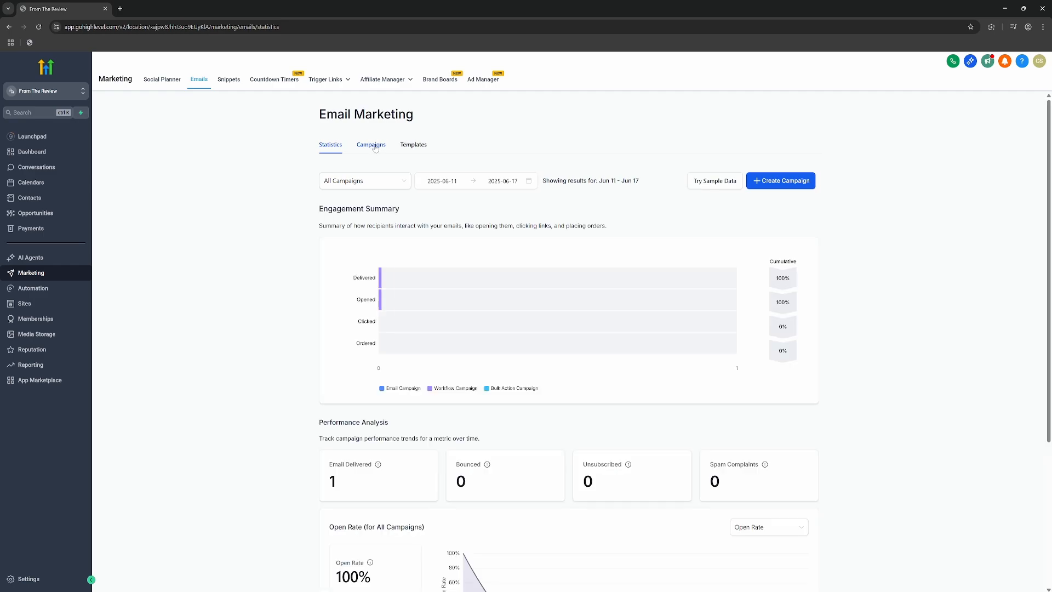
left_click(371, 145)
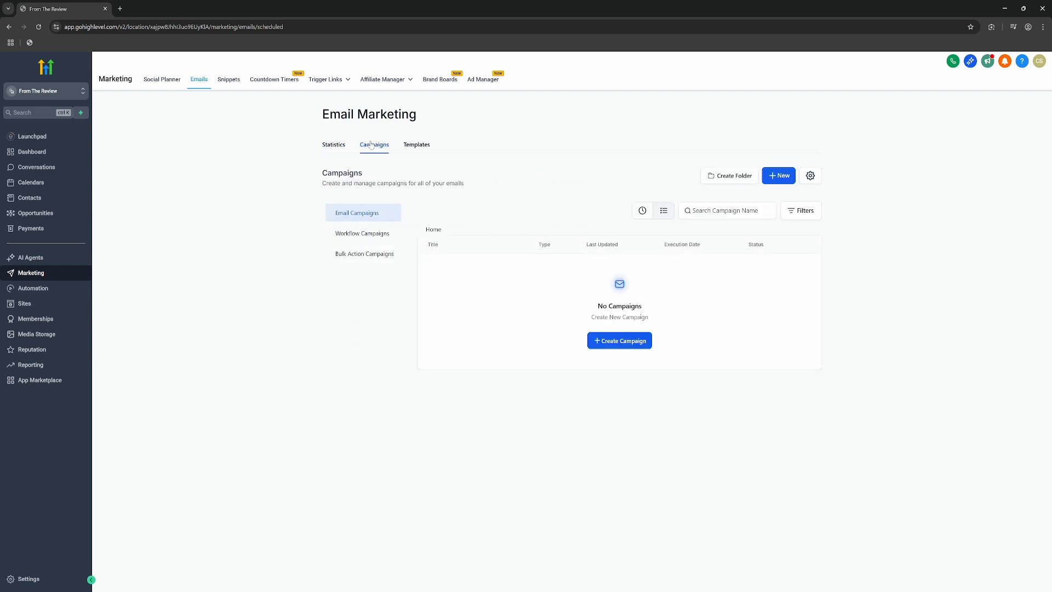
left_click(618, 342)
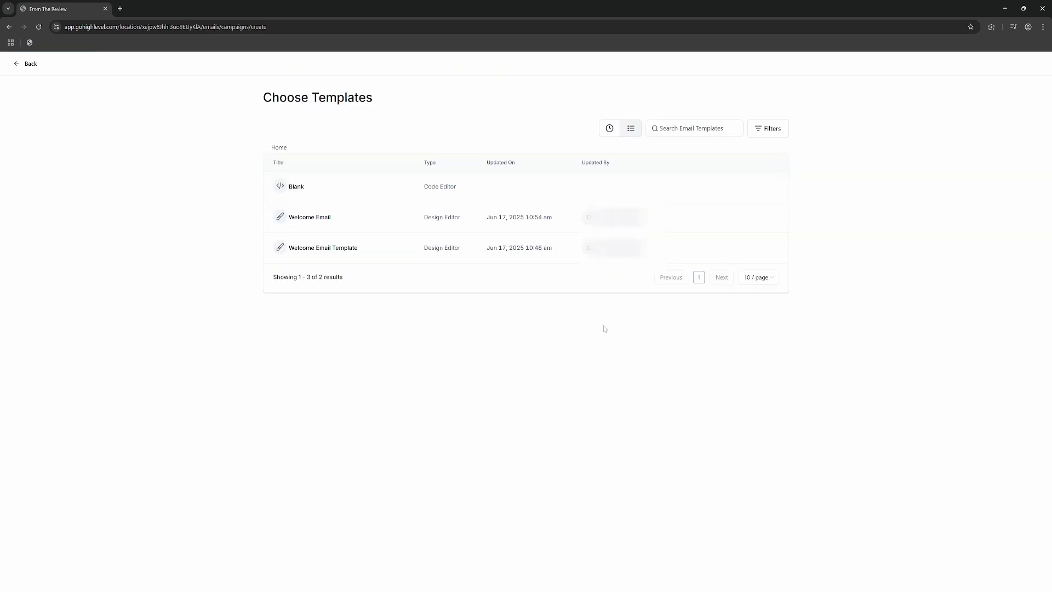
left_click(305, 218)
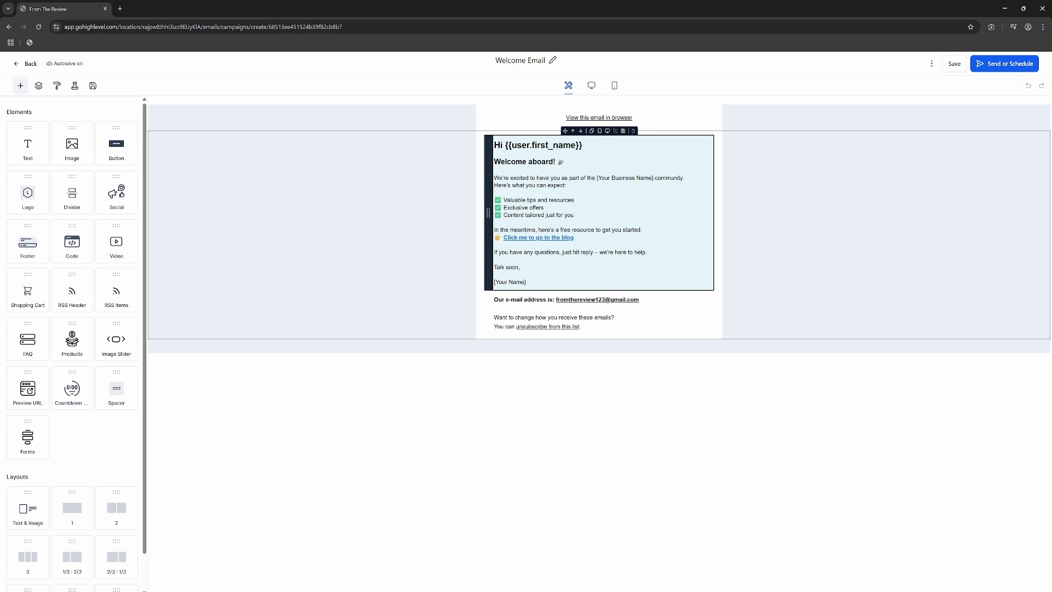
Try a Video element below the message text in the campaign email, and delete it again
left_click_drag(122, 246, 551, 270)
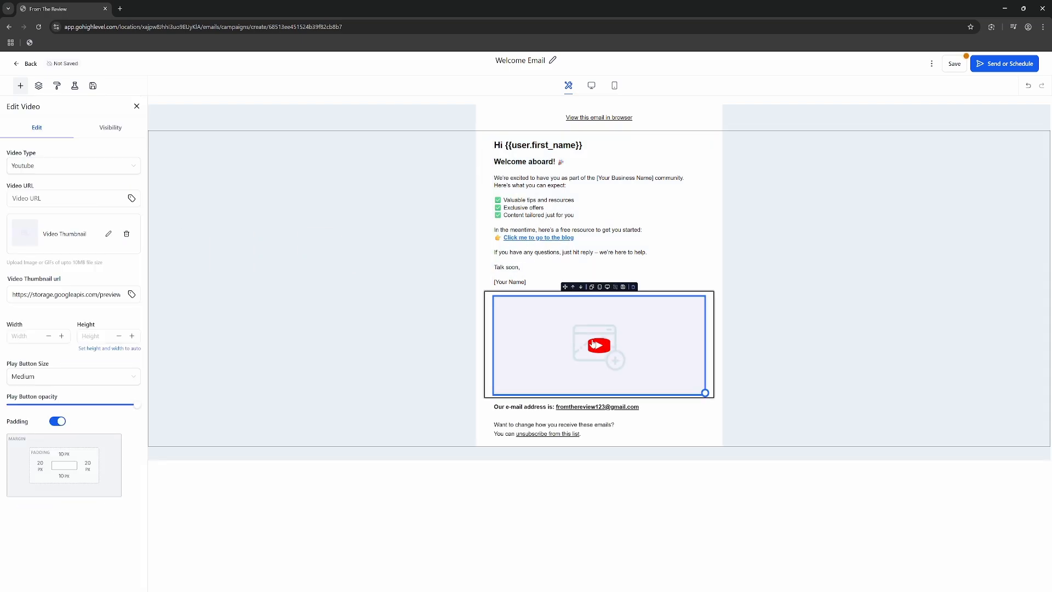
left_click(633, 287)
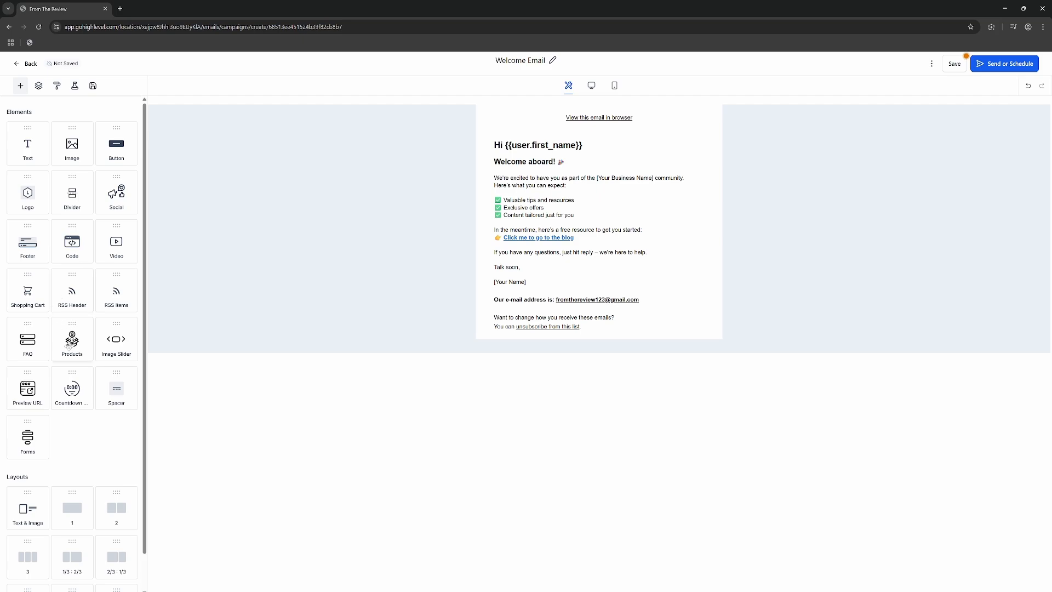
Add an Image element above the greeting and insert channels4_profile.jpg from the media library into it
left_click_drag(69, 141, 570, 172)
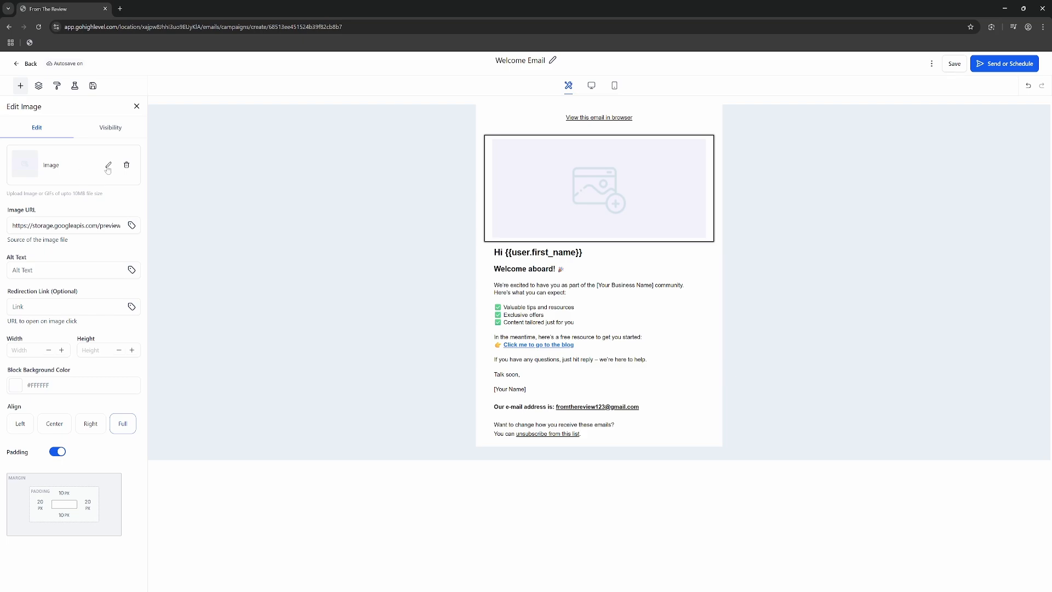
left_click(108, 165)
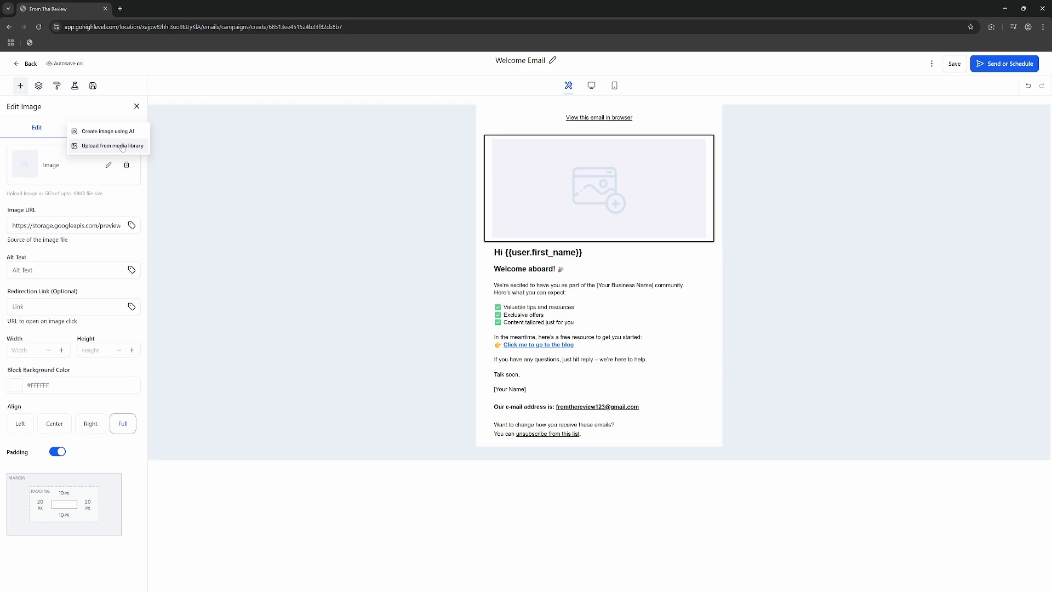
left_click(117, 147)
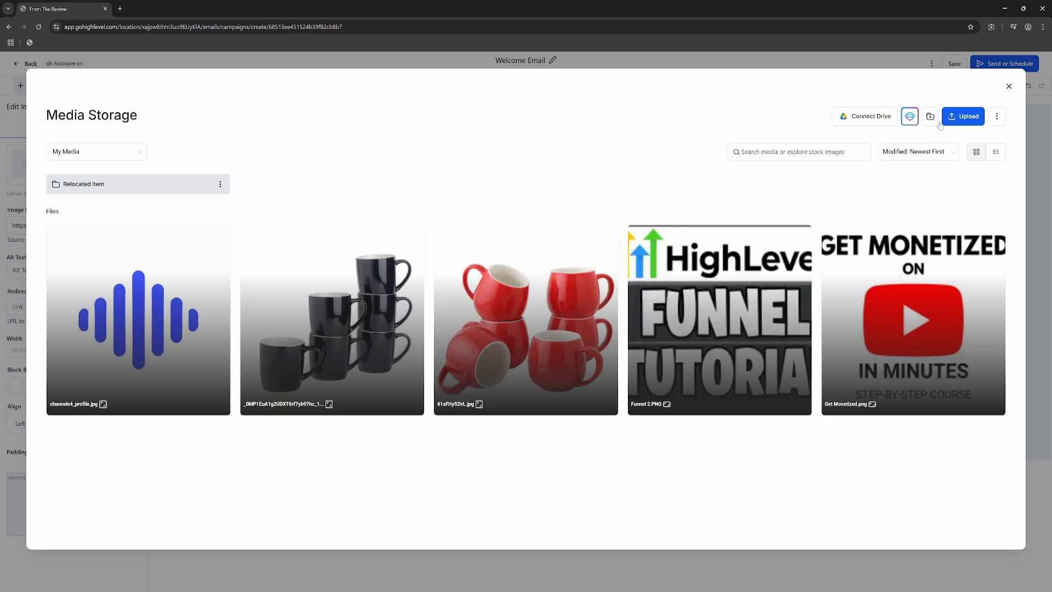
left_click(157, 313)
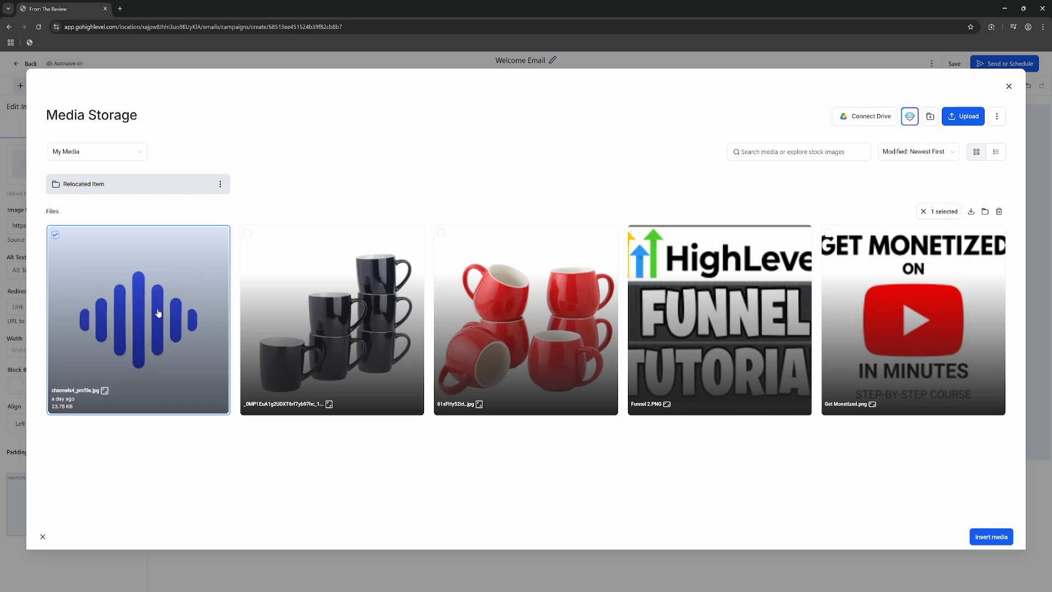
left_click(985, 539)
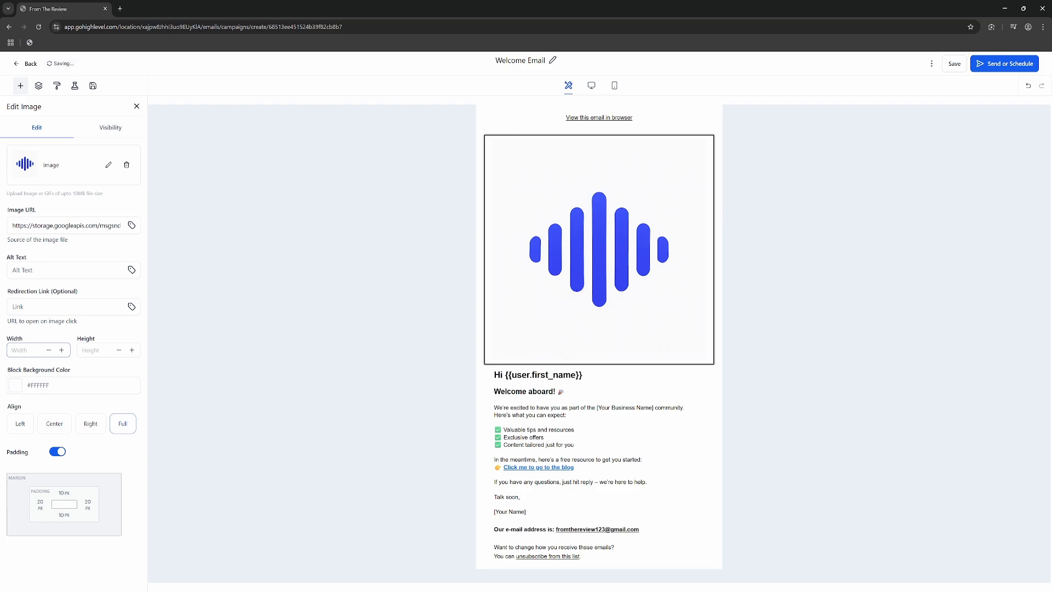
Reduce the inserted logo image to a width of 100
type("200")
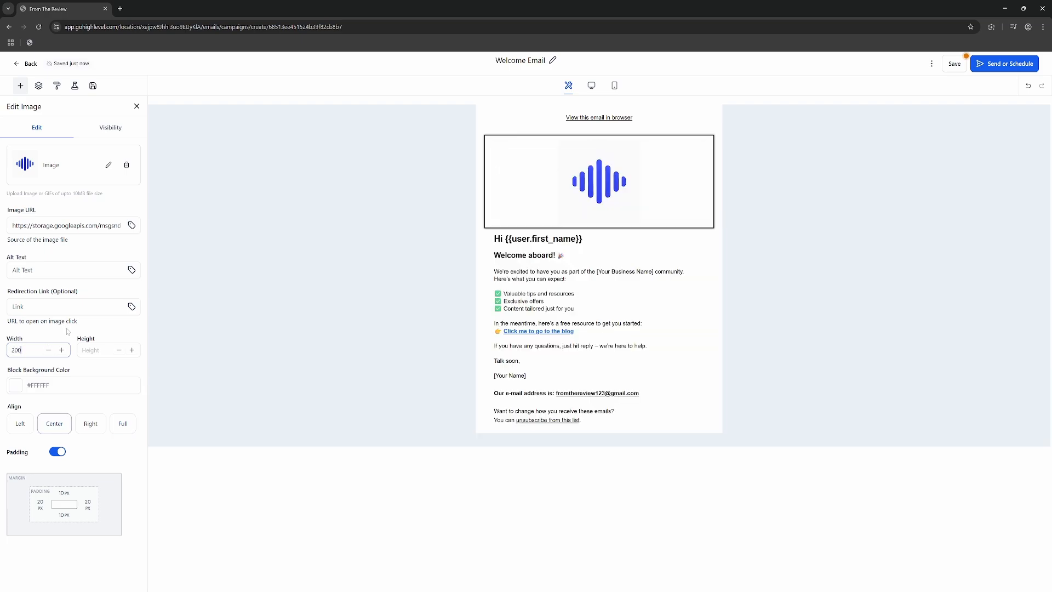
left_click_drag(24, 350, 4, 355)
type("100")
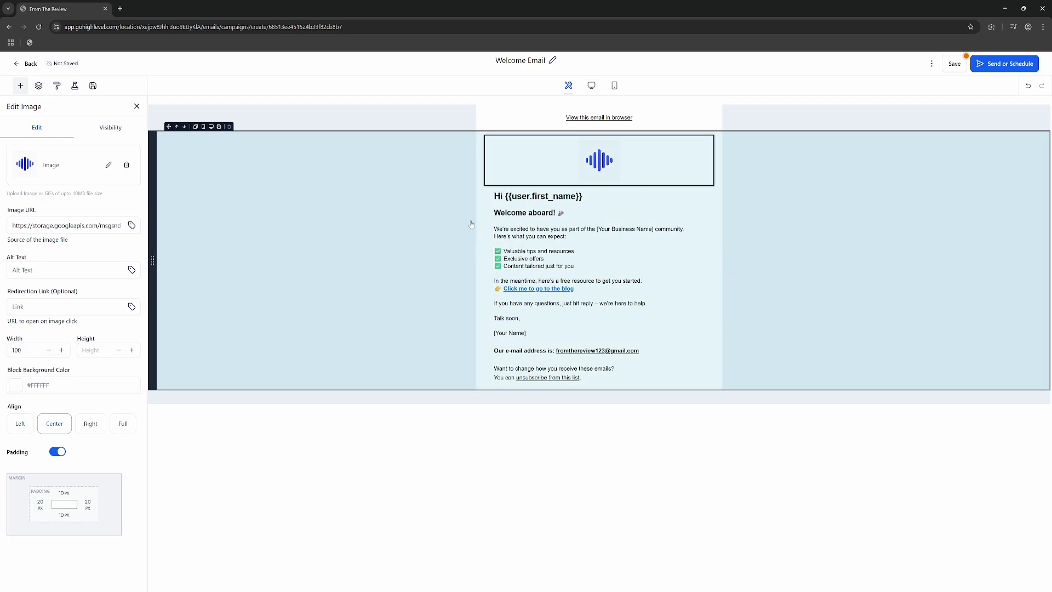
Finish editing the campaign email and proceed to its Send or Schedule settings
left_click(611, 229)
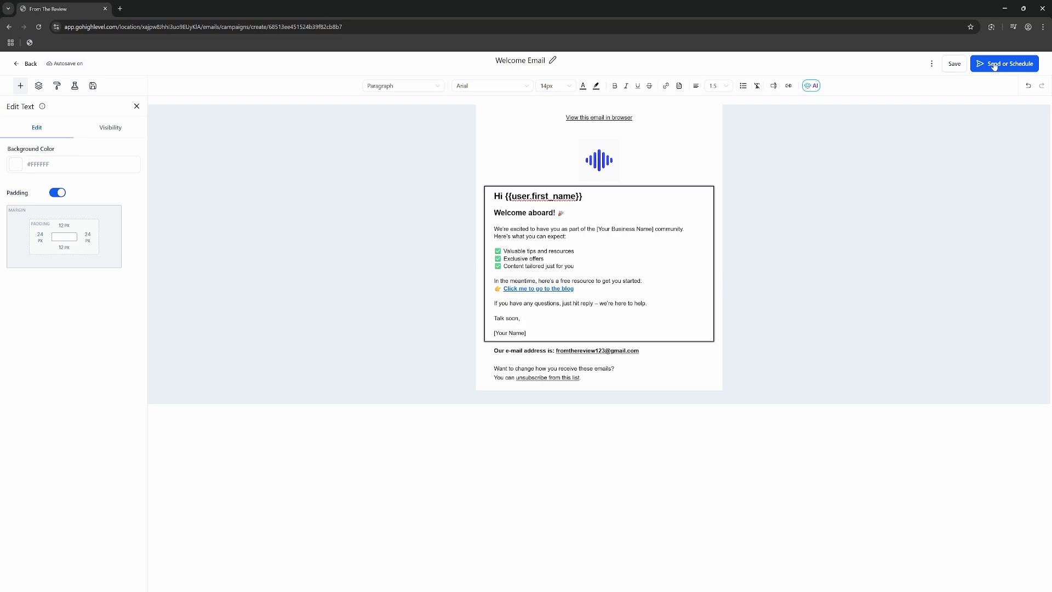
left_click(994, 64)
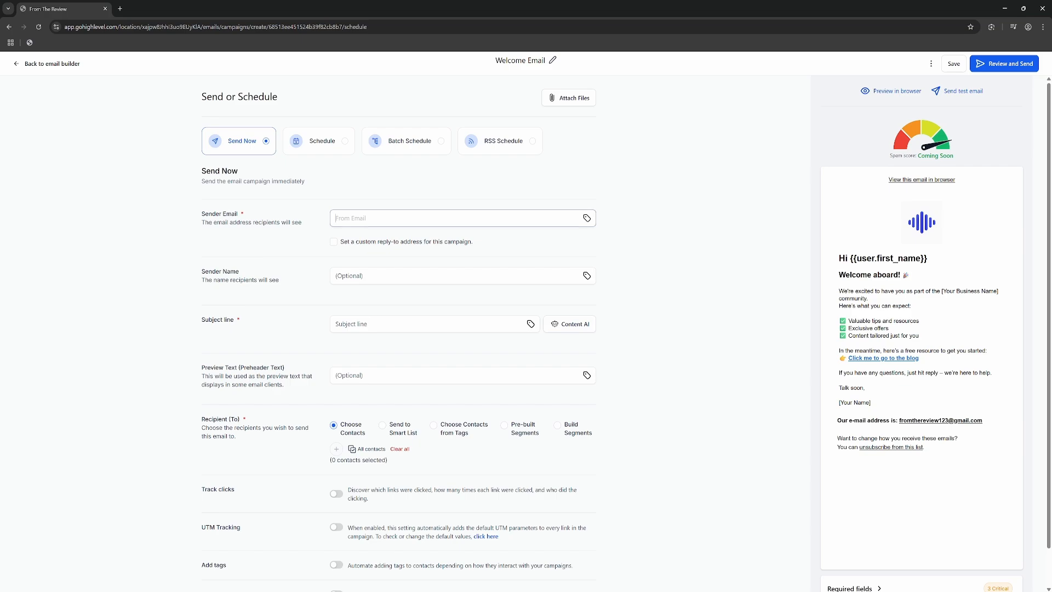
Examine the sender name, subject line and preview text fields in the campaign's Send Now settings
left_click(438, 276)
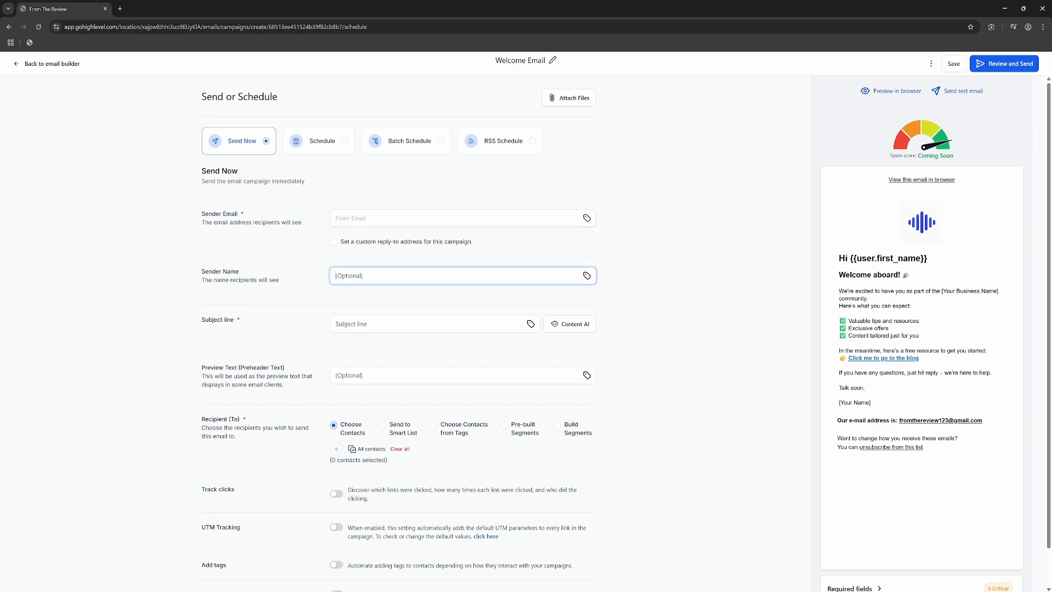
left_click(361, 324)
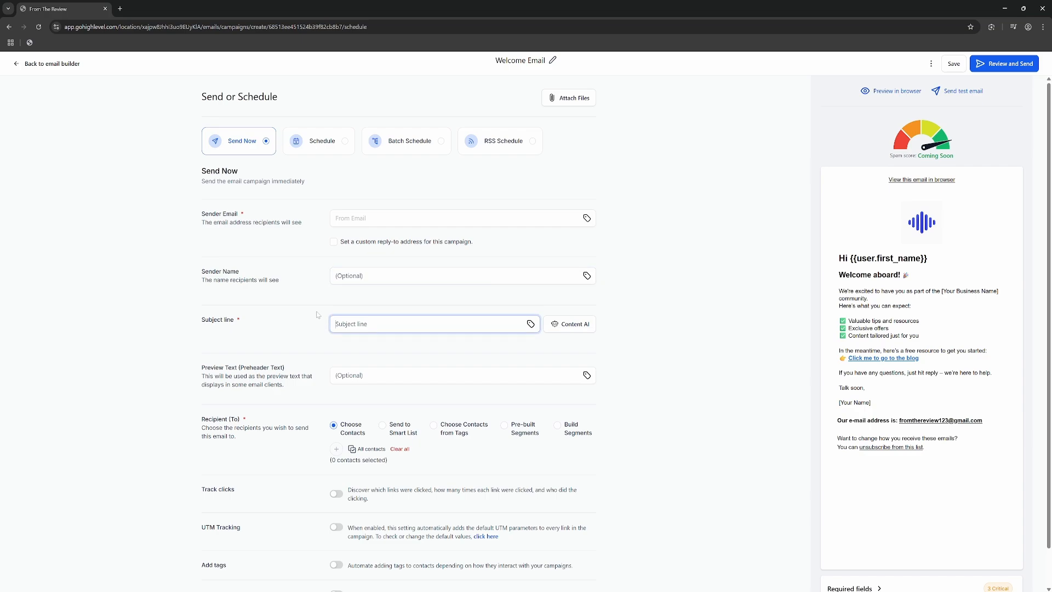
scroll(300, 303, "down", 1)
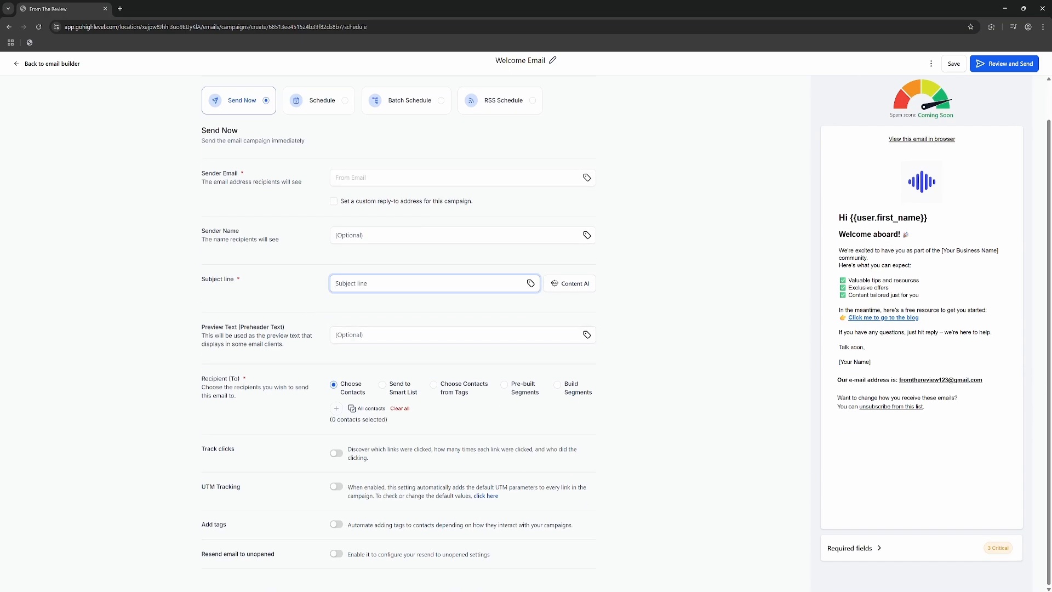
left_click(343, 329)
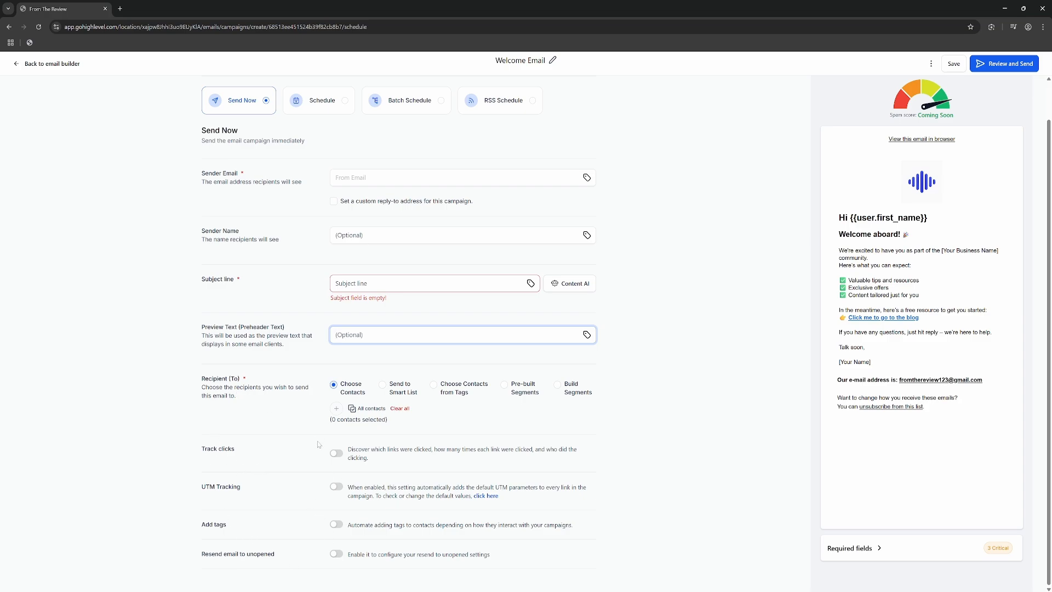
View the Schedule delivery option's settings, return to Send Now, and review the campaign's required fields
left_click(324, 106)
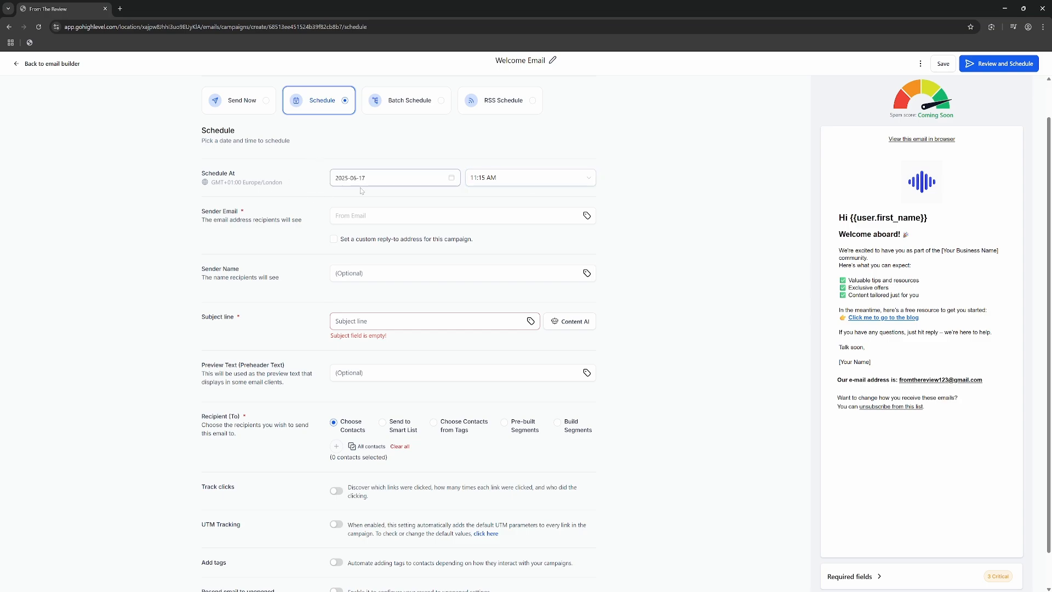
left_click(244, 104)
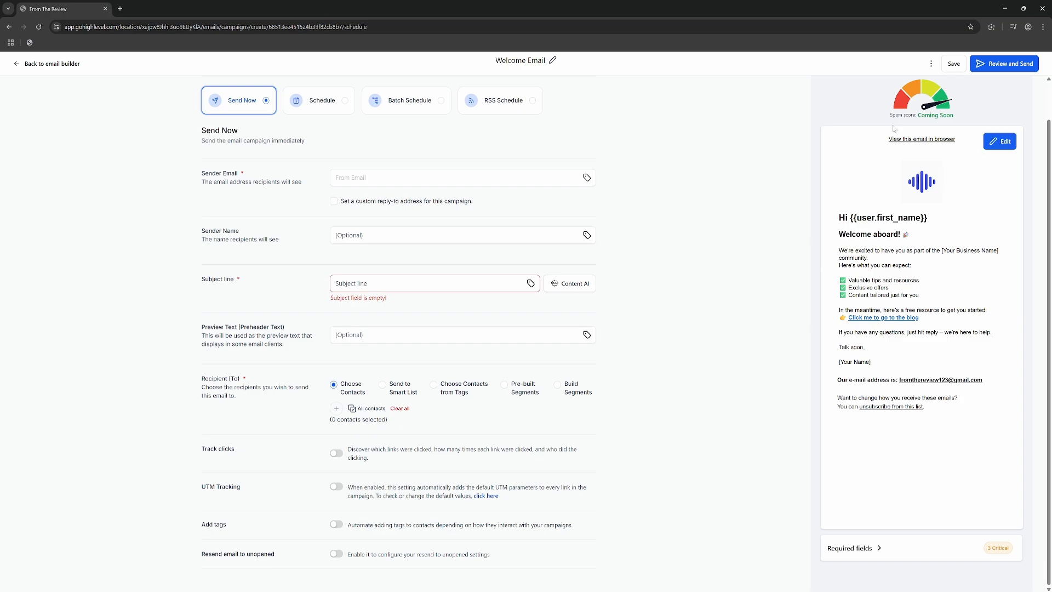
left_click(876, 549)
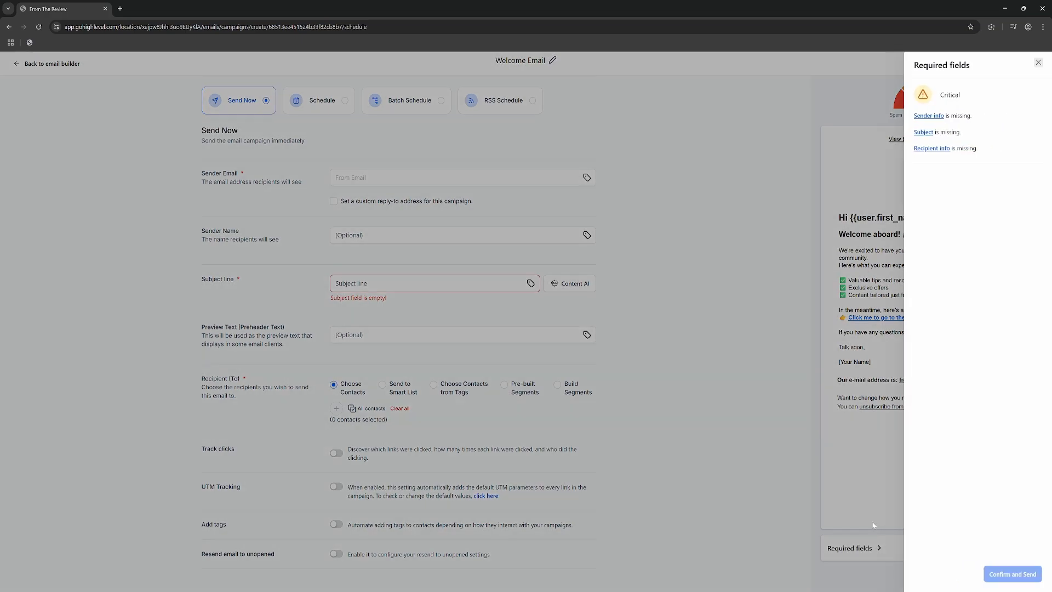
left_click(933, 124)
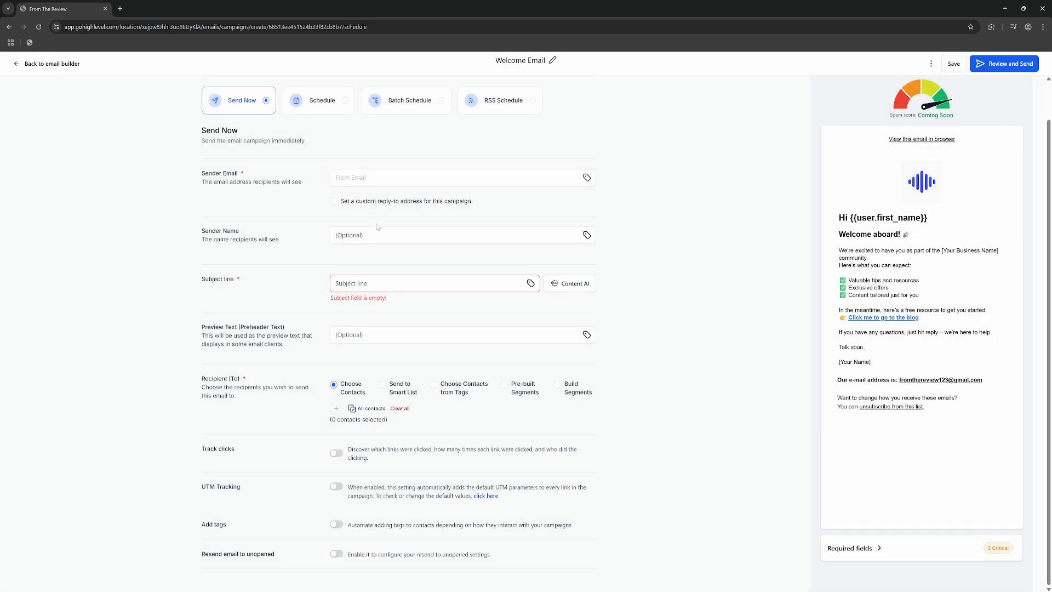